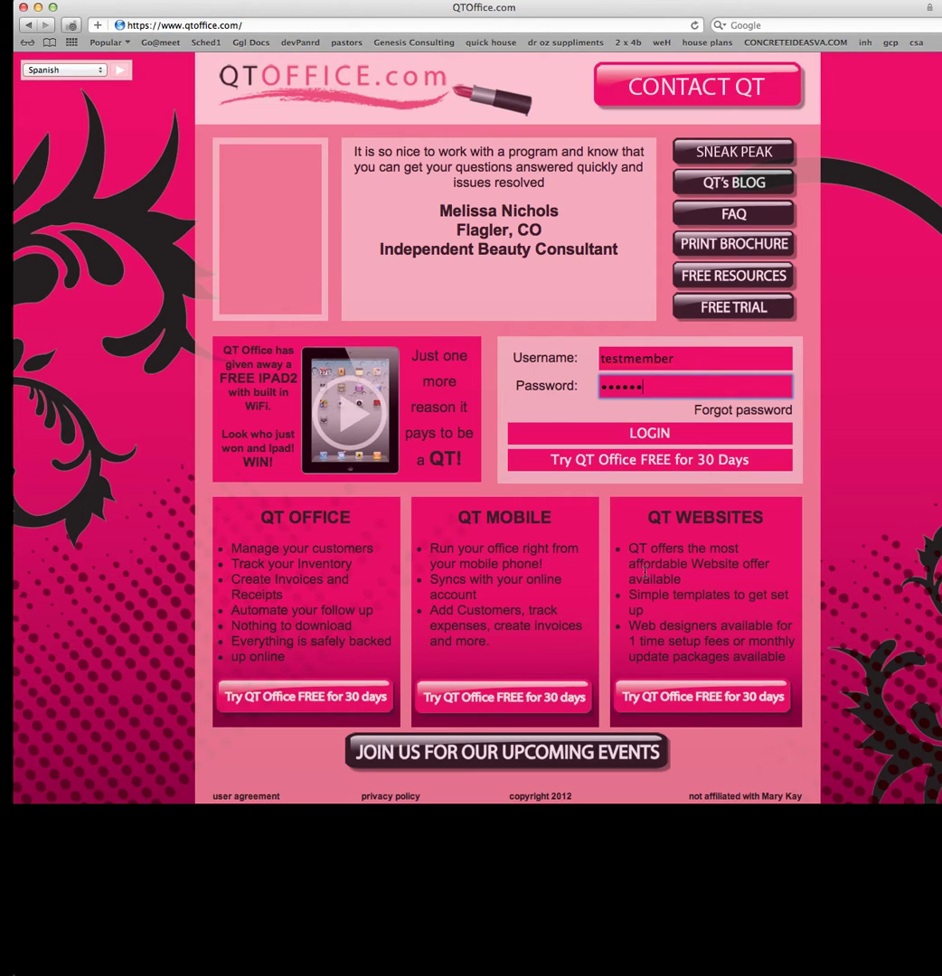
Log in to QT Office with the test account's username and password
{"action": "left_click", "coordinate": [659, 434]}
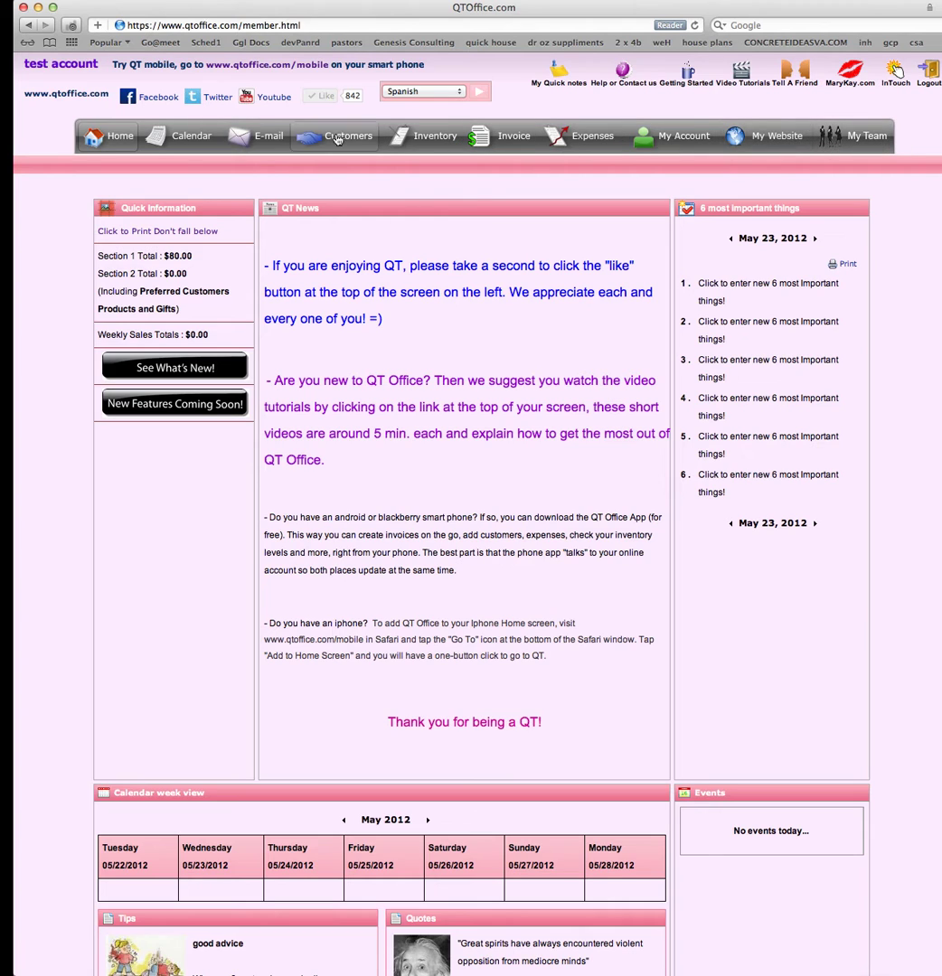
Open the My Inventory page showing $80.00 retail and $40.00 wholesale totals
{"action": "left_click", "coordinate": [439, 139]}
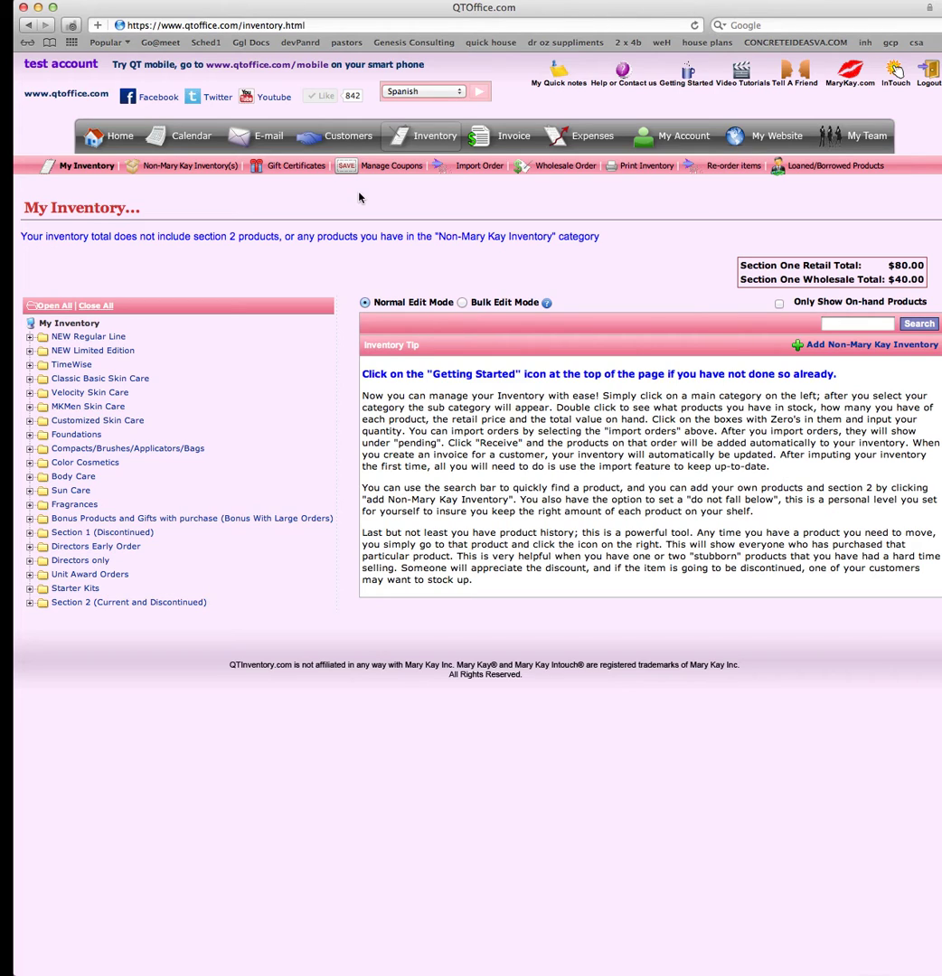
Open Gift Certificates and show the list of eight existing certificates
{"action": "left_click", "coordinate": [299, 166]}
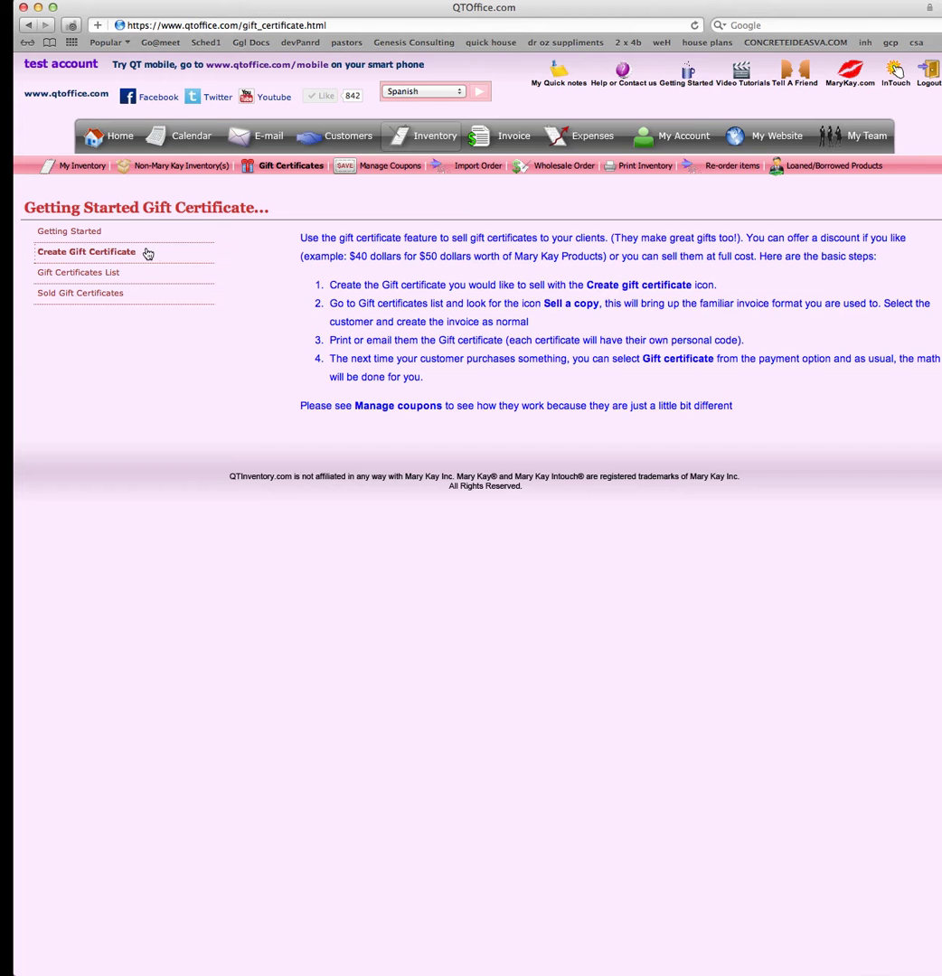
{"action": "left_click", "coordinate": [93, 281]}
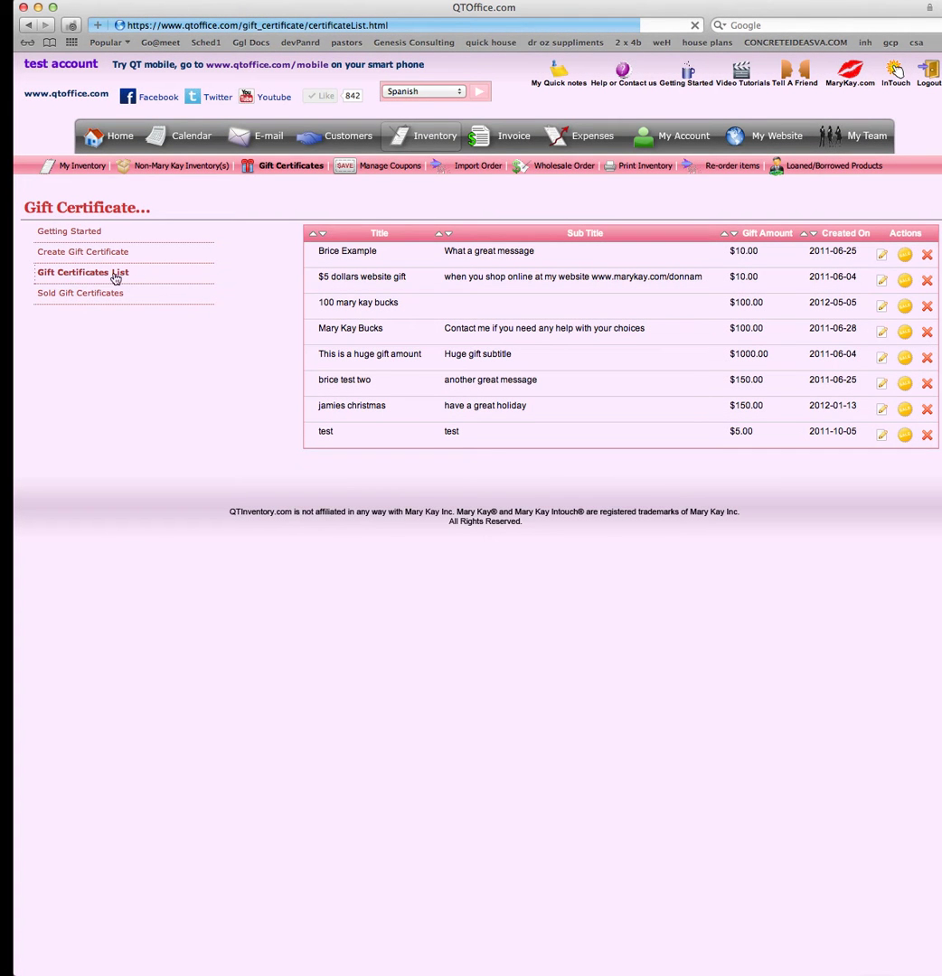
{"action": "left_click", "coordinate": [118, 274]}
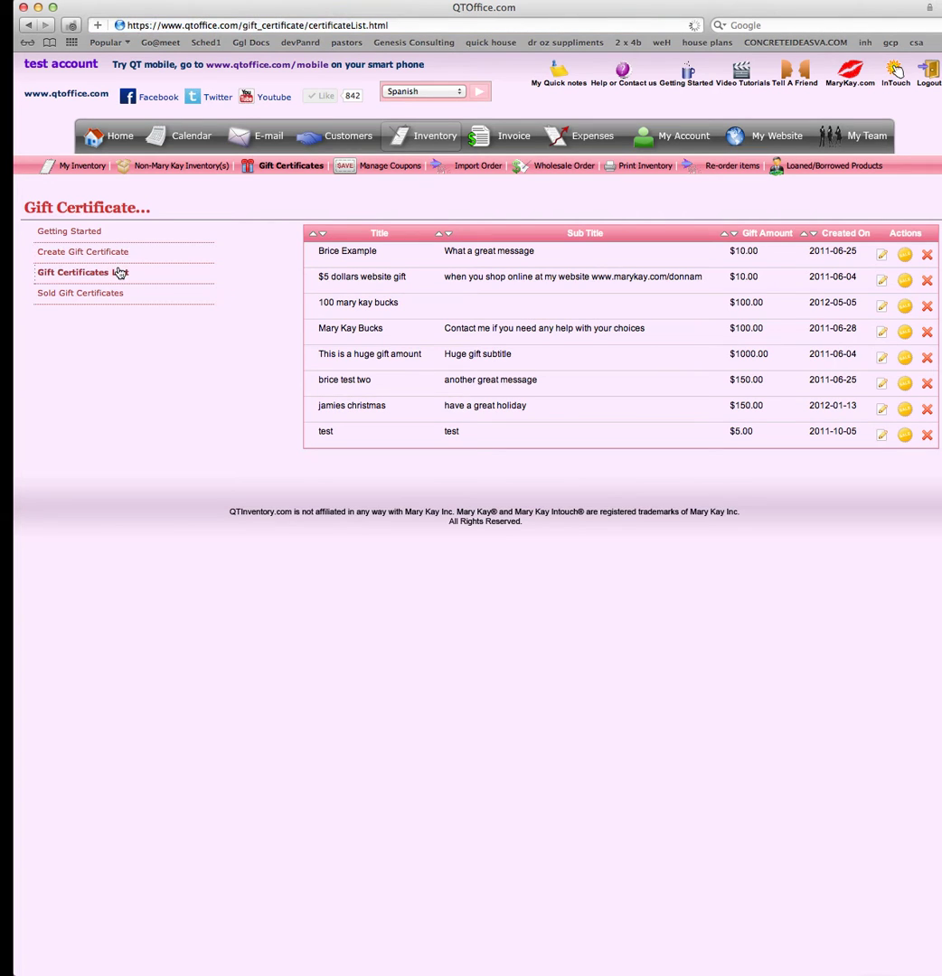
Open a blank Gift Certificate Form and look over the available gift amounts
{"action": "left_click", "coordinate": [127, 254]}
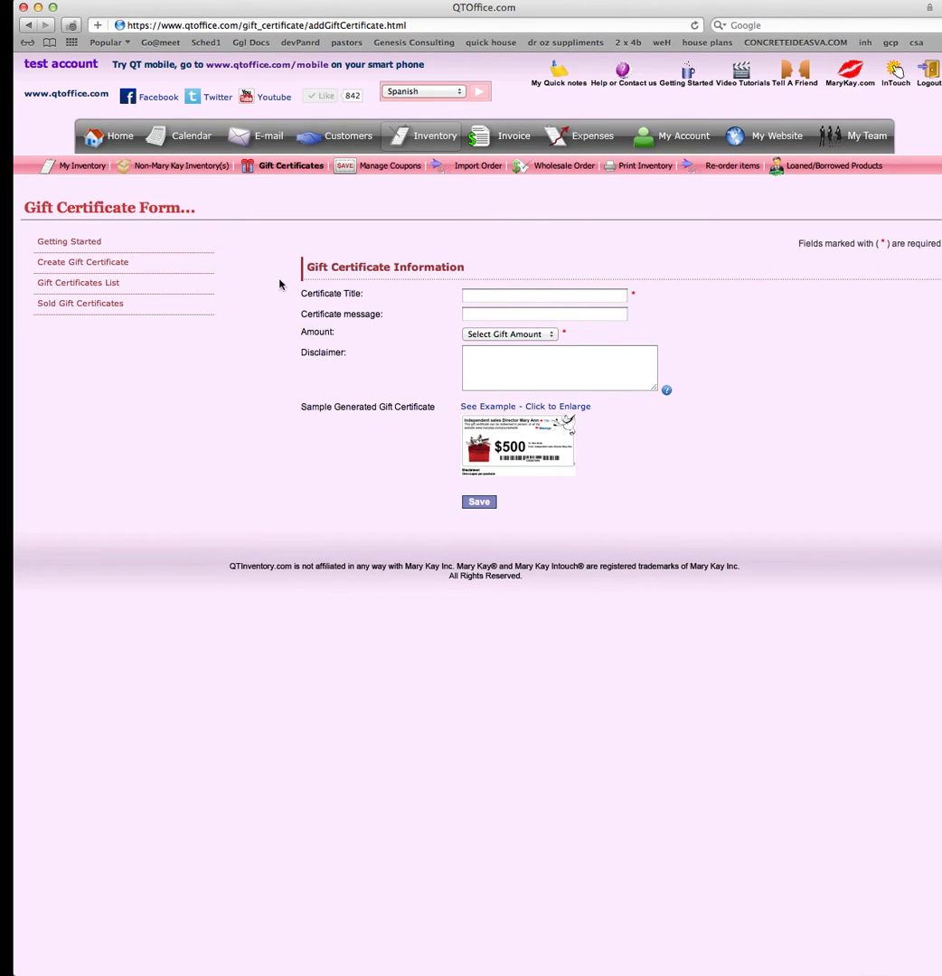
{"action": "left_click", "coordinate": [541, 296]}
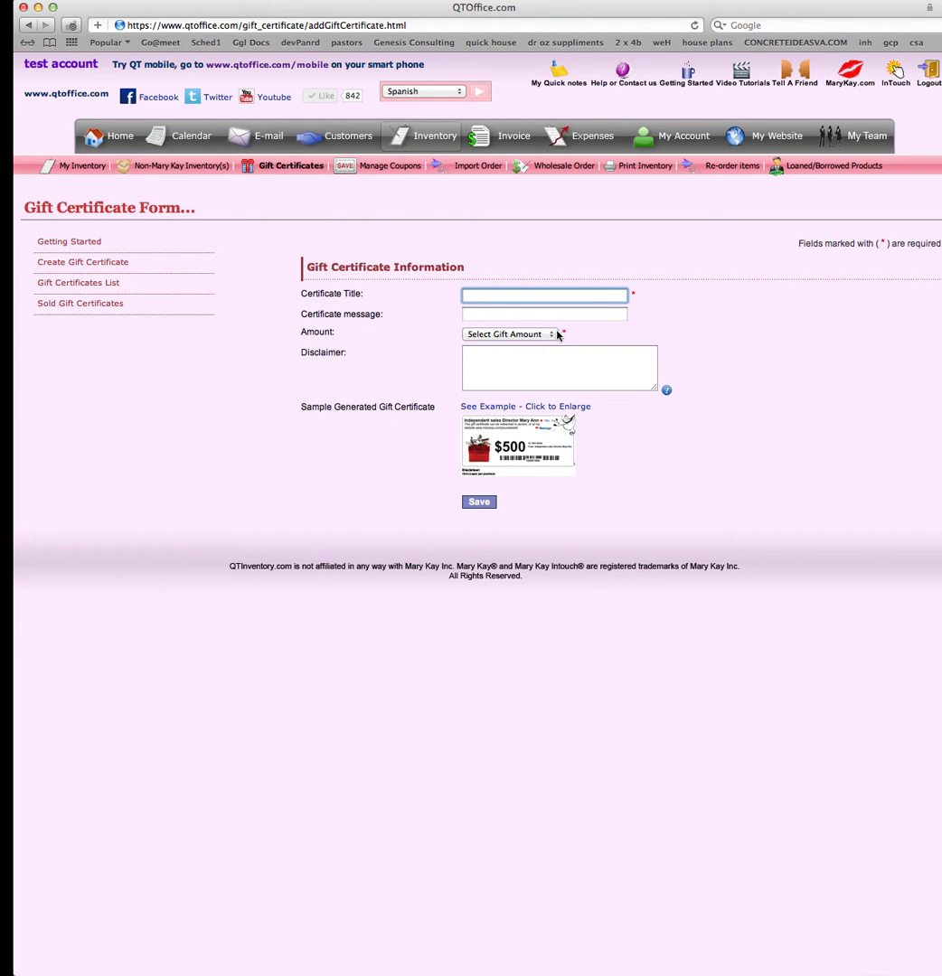
{"action": "left_click", "coordinate": [538, 334]}
{"action": "left_click", "coordinate": [631, 366]}
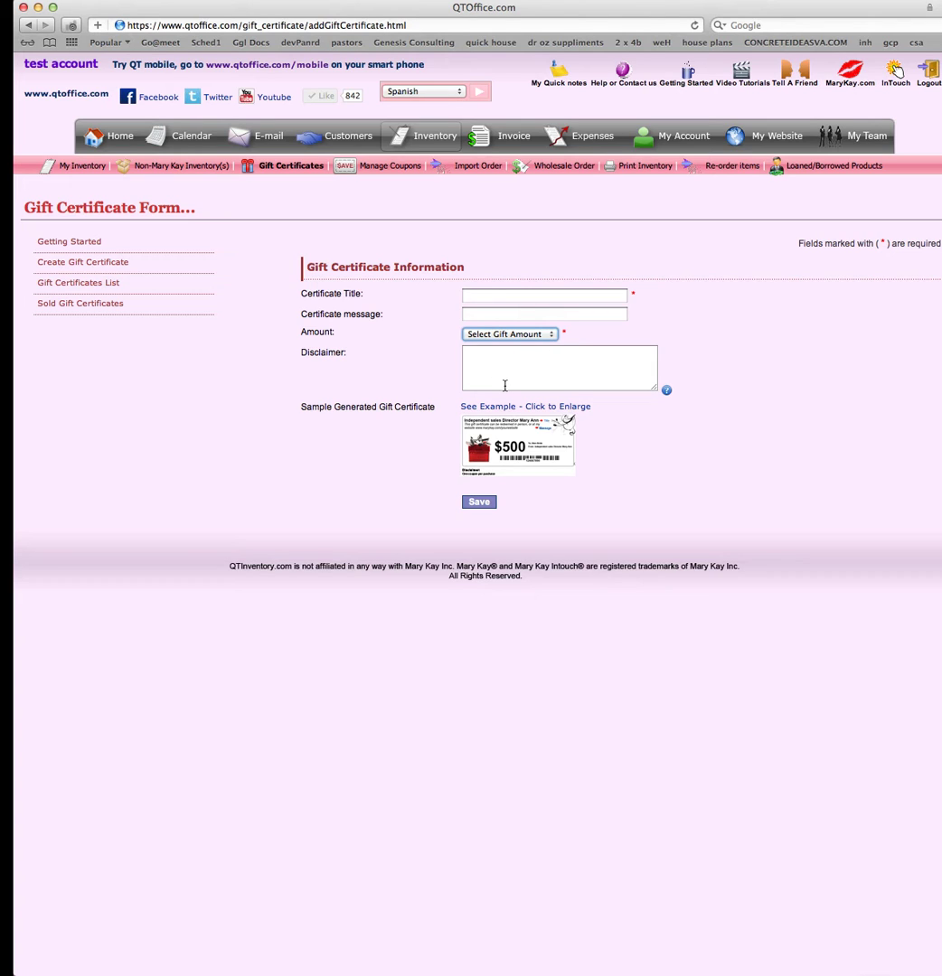
Enlarge the $500 sample certificate, then close the preview
{"action": "left_click", "coordinate": [373, 515]}
{"action": "left_click", "coordinate": [524, 446]}
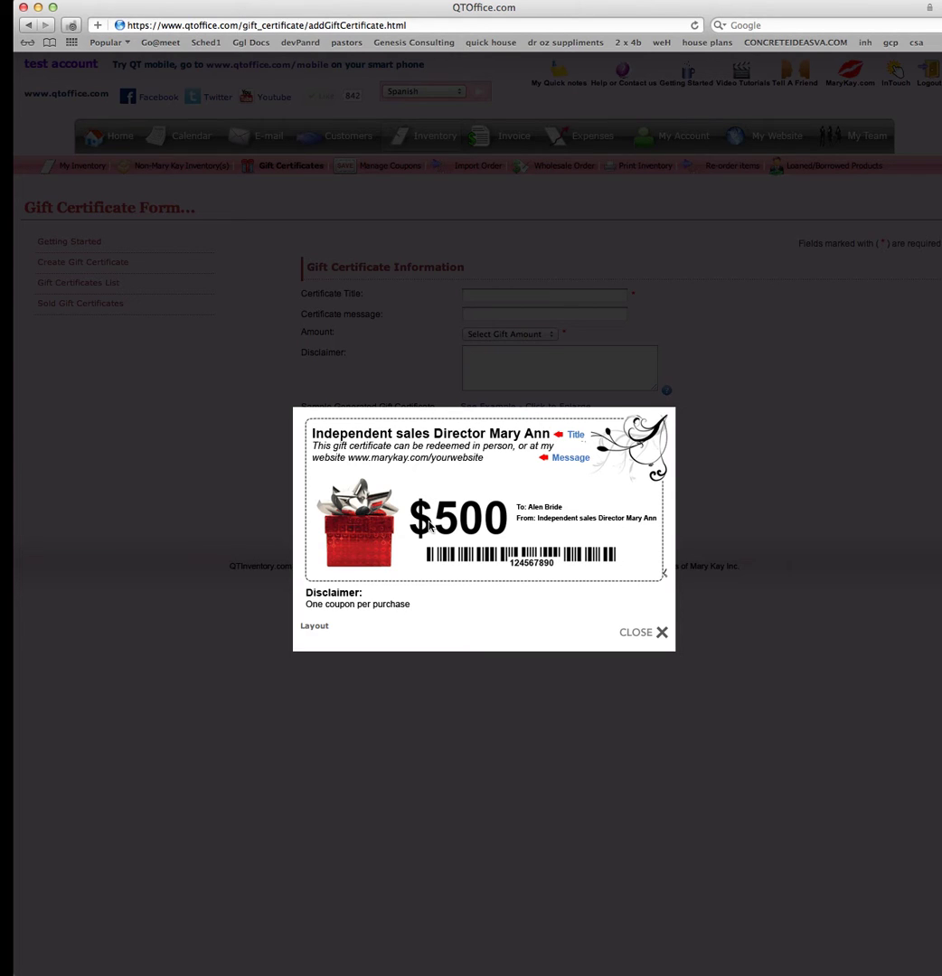
{"action": "left_click", "coordinate": [645, 634]}
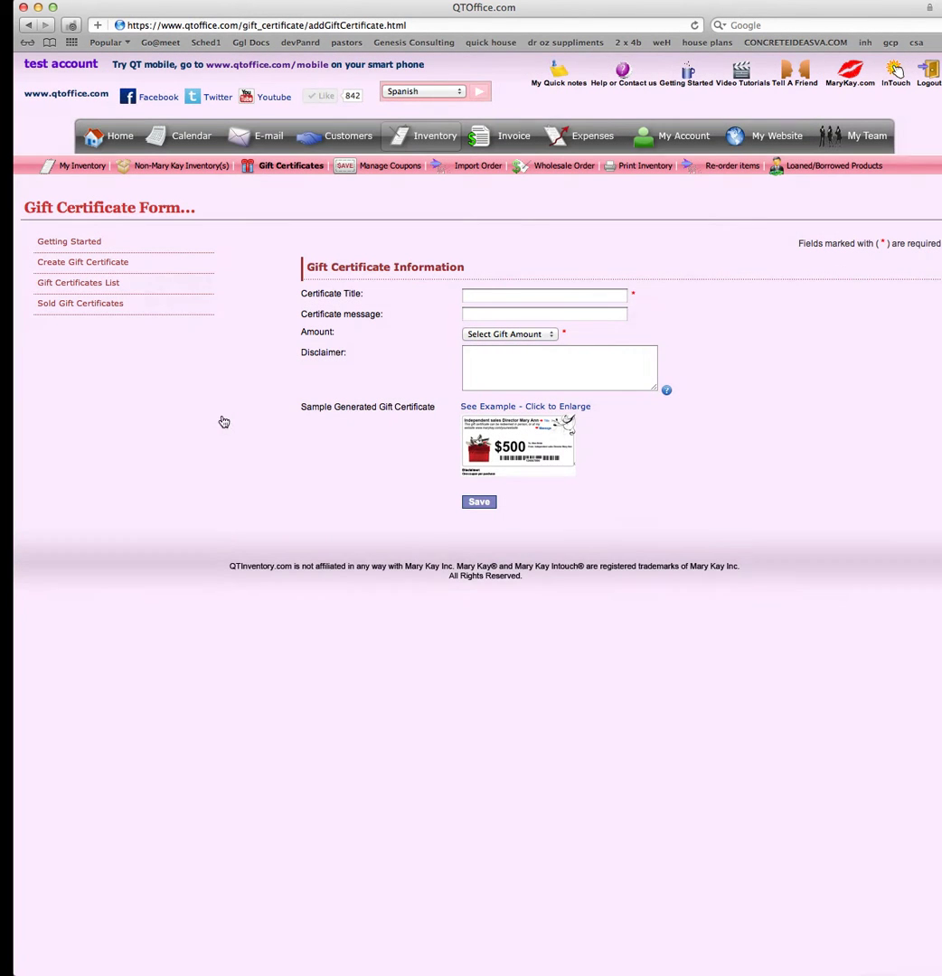
Return to the certificates list and mark the 100 mary kay bucks title and its $100.00 amount
{"action": "left_click", "coordinate": [52, 283]}
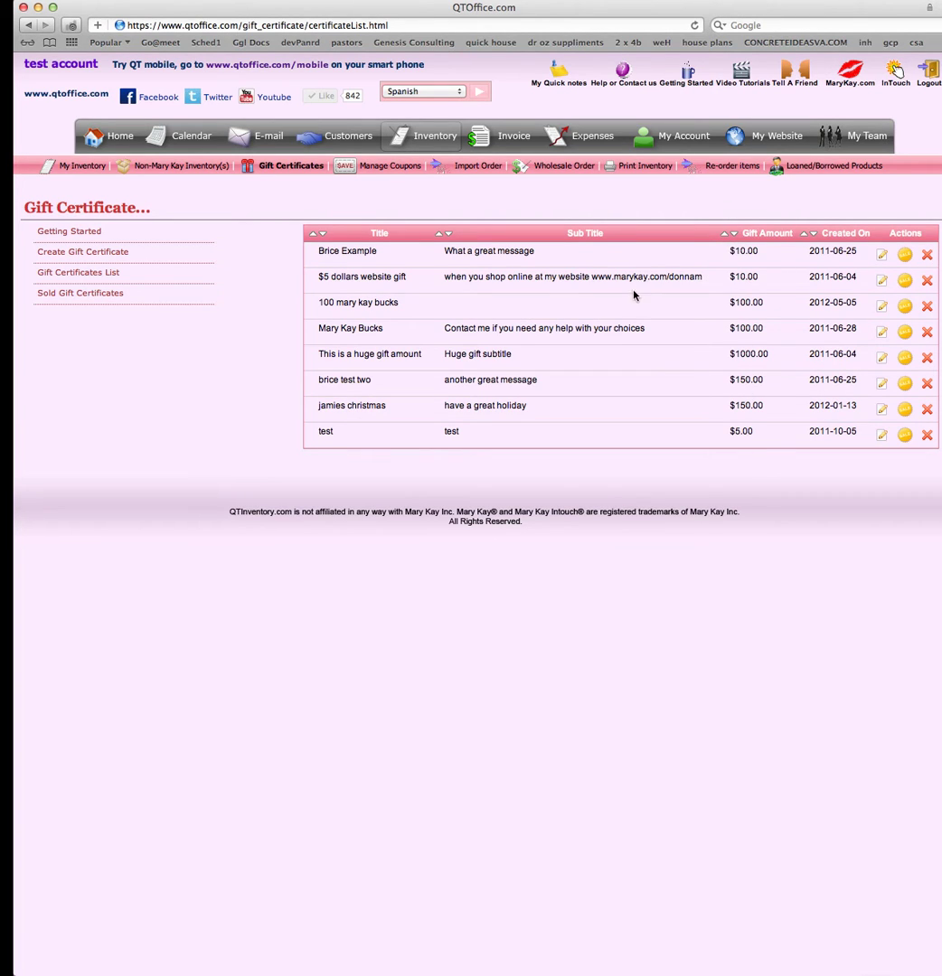
{"action": "triple_click", "coordinate": [369, 308]}
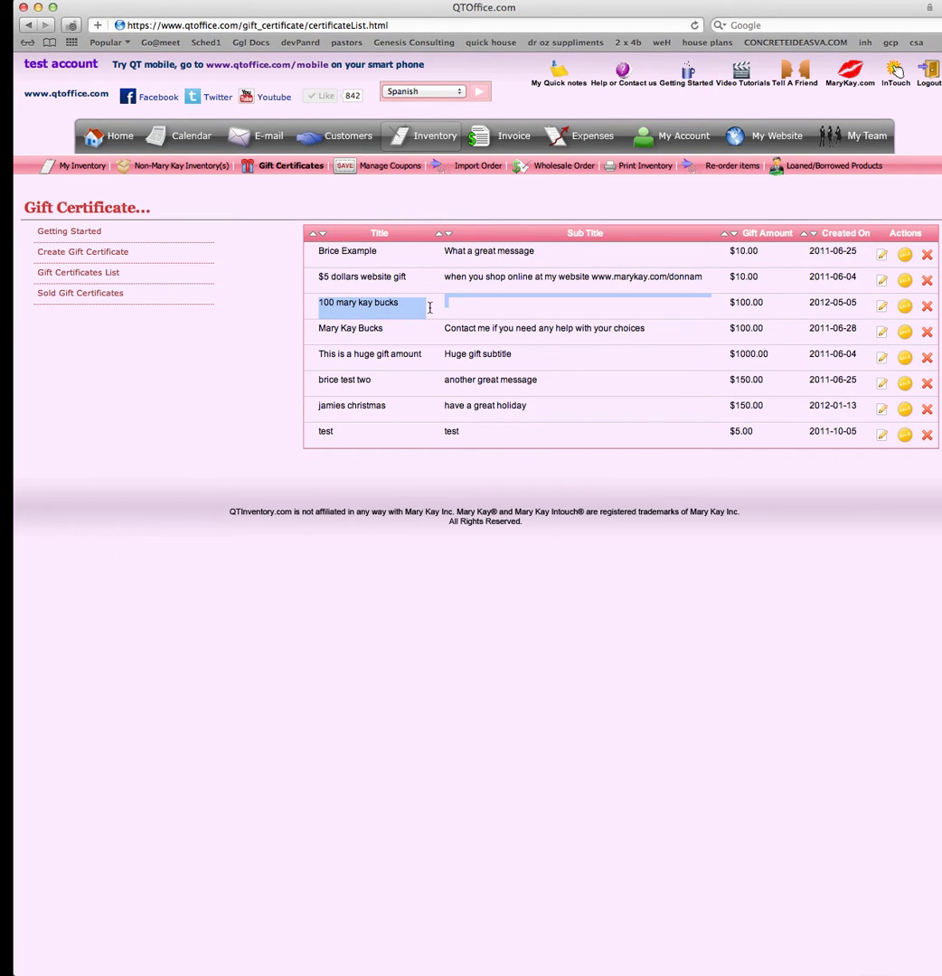
{"action": "left_click", "coordinate": [512, 307]}
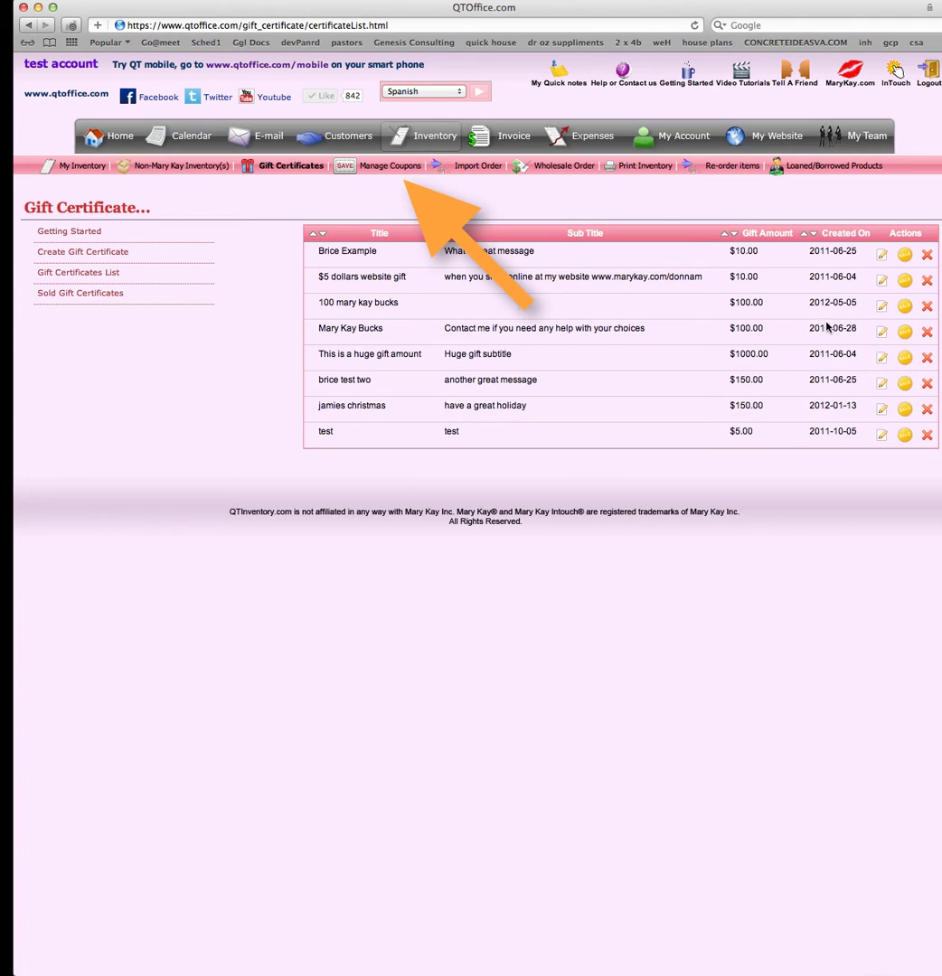
{"action": "triple_click", "coordinate": [725, 309]}
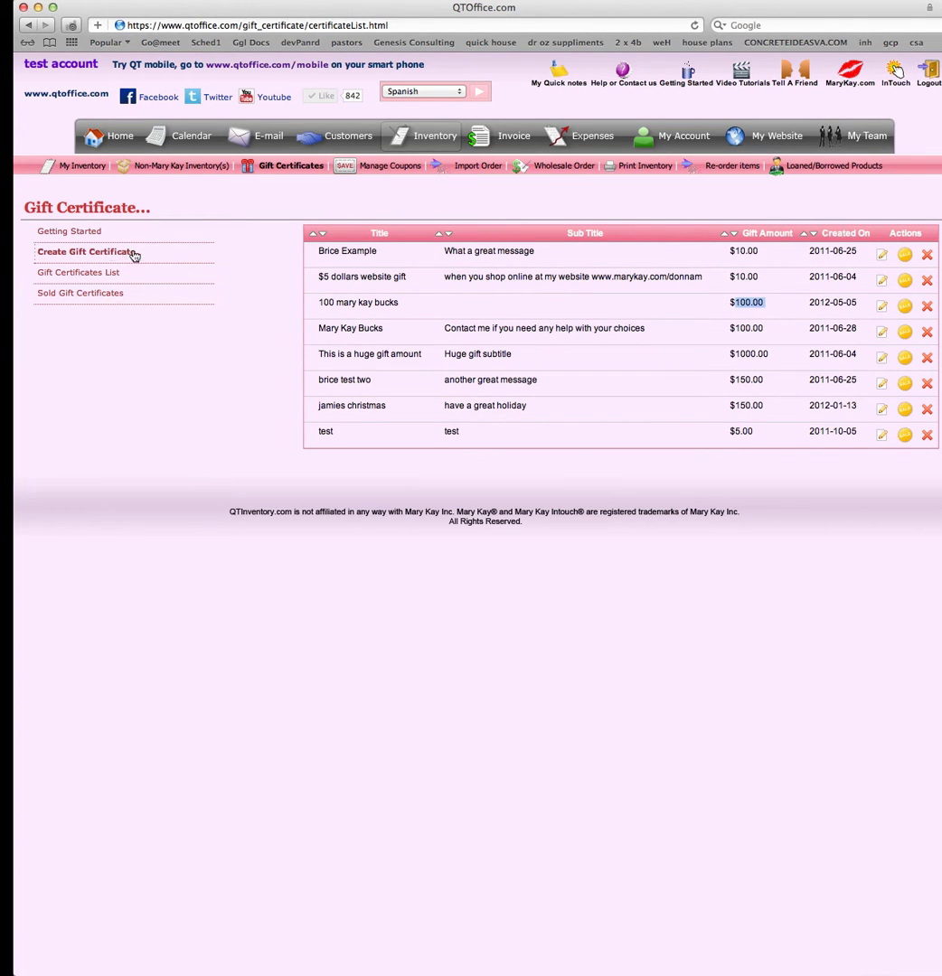
{"action": "left_click", "coordinate": [779, 307]}
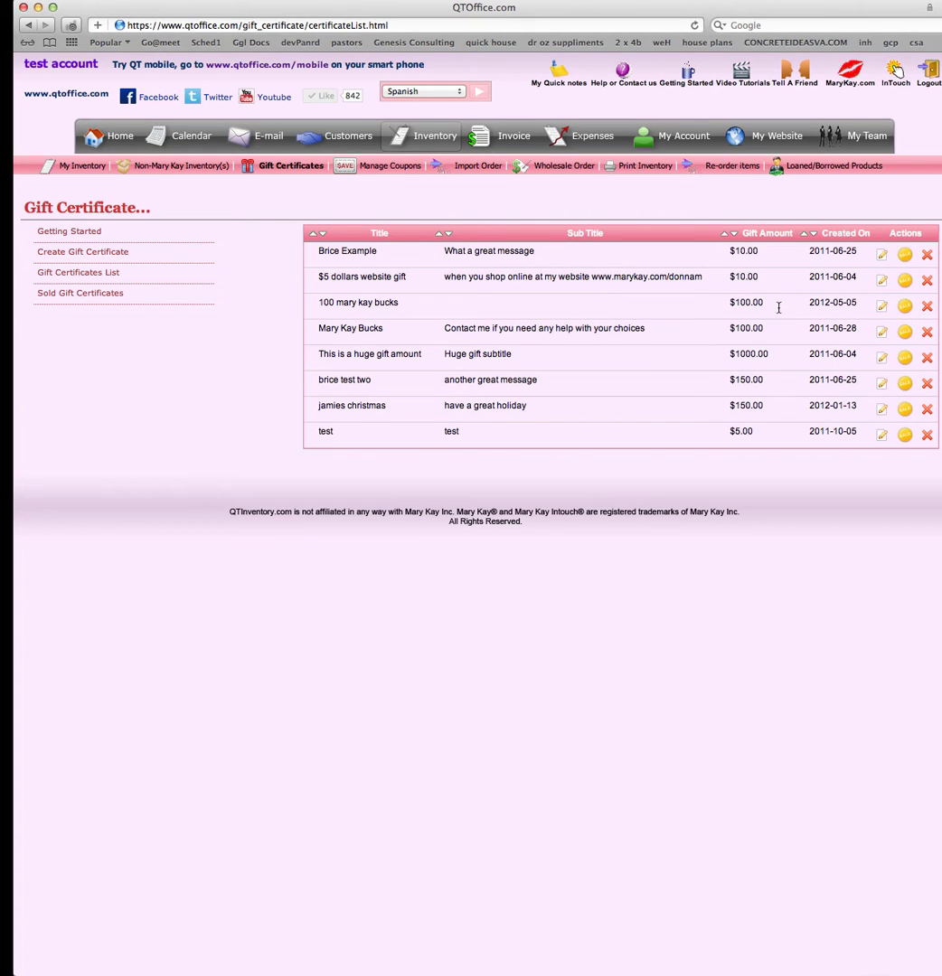
Start selling the 100 mary kay bucks certificate and select the customer
{"action": "left_click", "coordinate": [906, 309]}
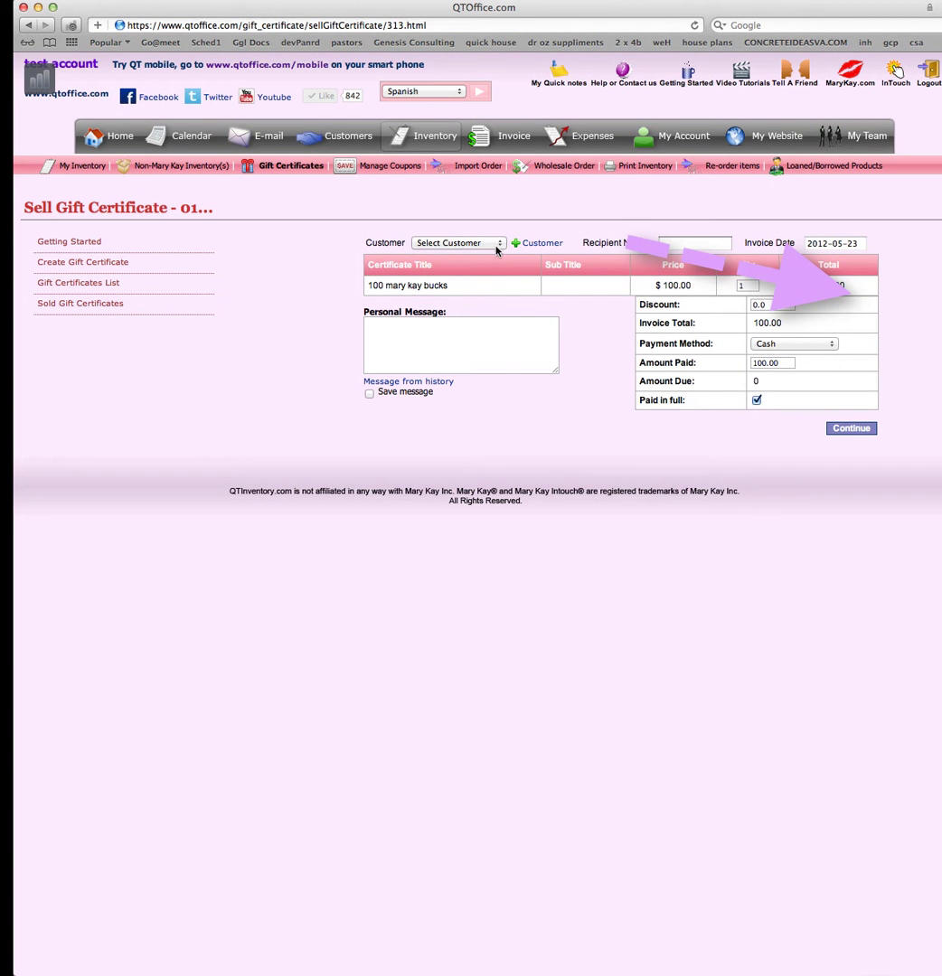
{"action": "left_click", "coordinate": [488, 244]}
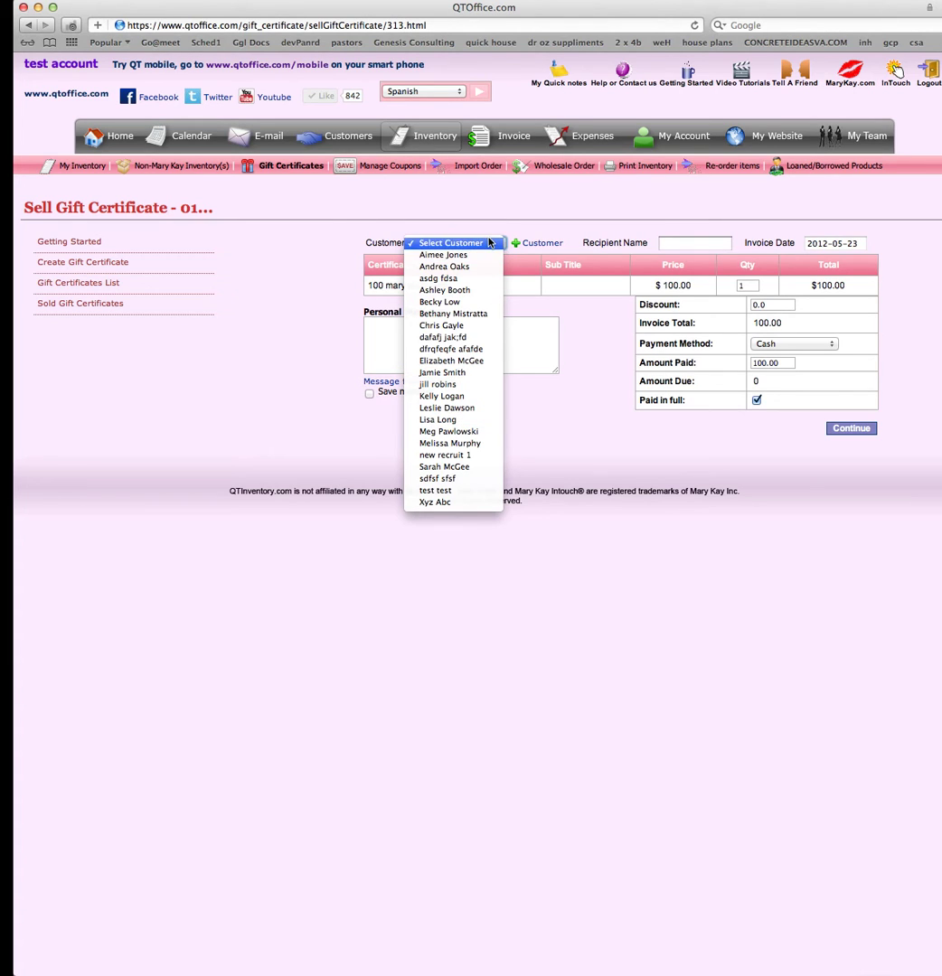
{"action": "left_click", "coordinate": [450, 243]}
{"action": "left_click", "coordinate": [450, 243]}
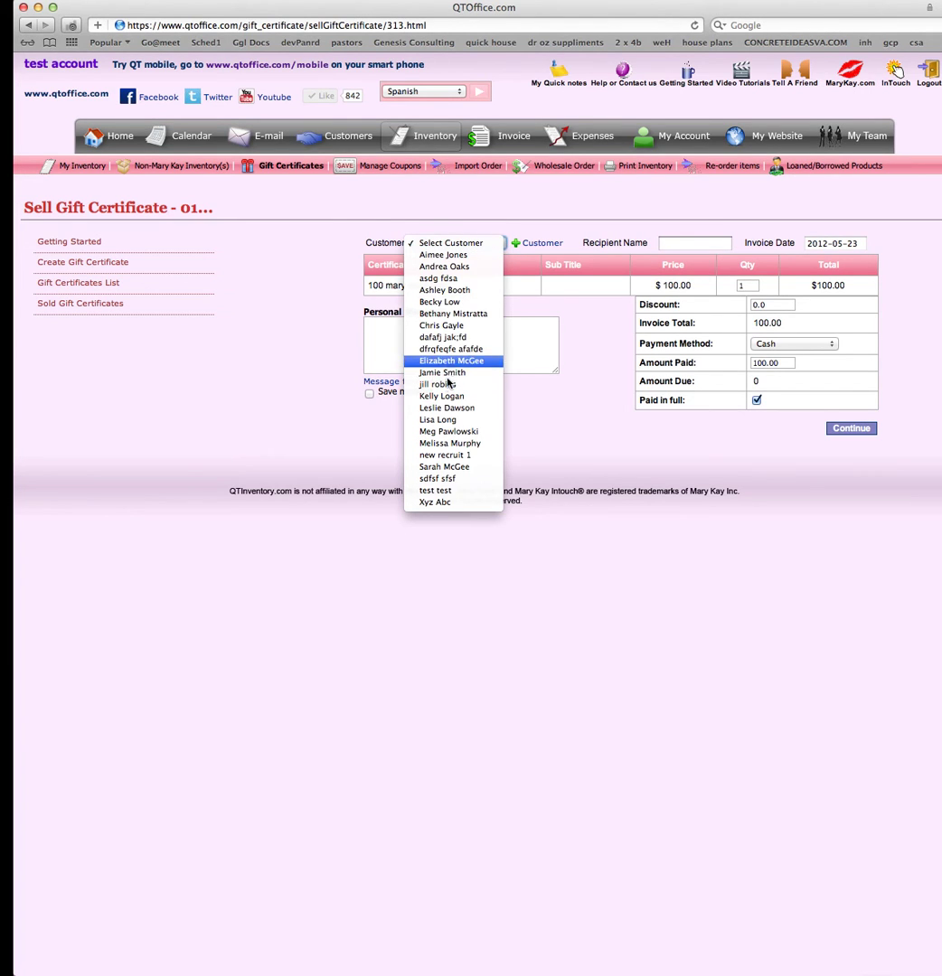
{"action": "left_click", "coordinate": [451, 360]}
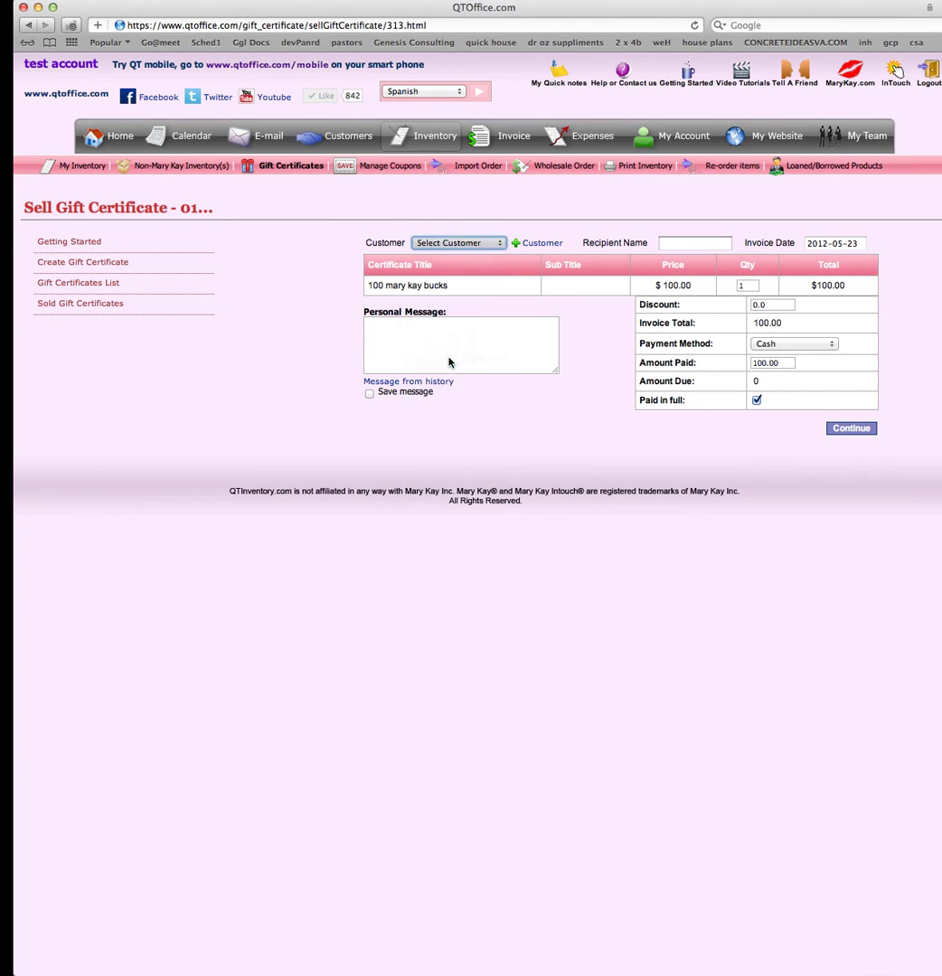
{"action": "left_click", "coordinate": [693, 242]}
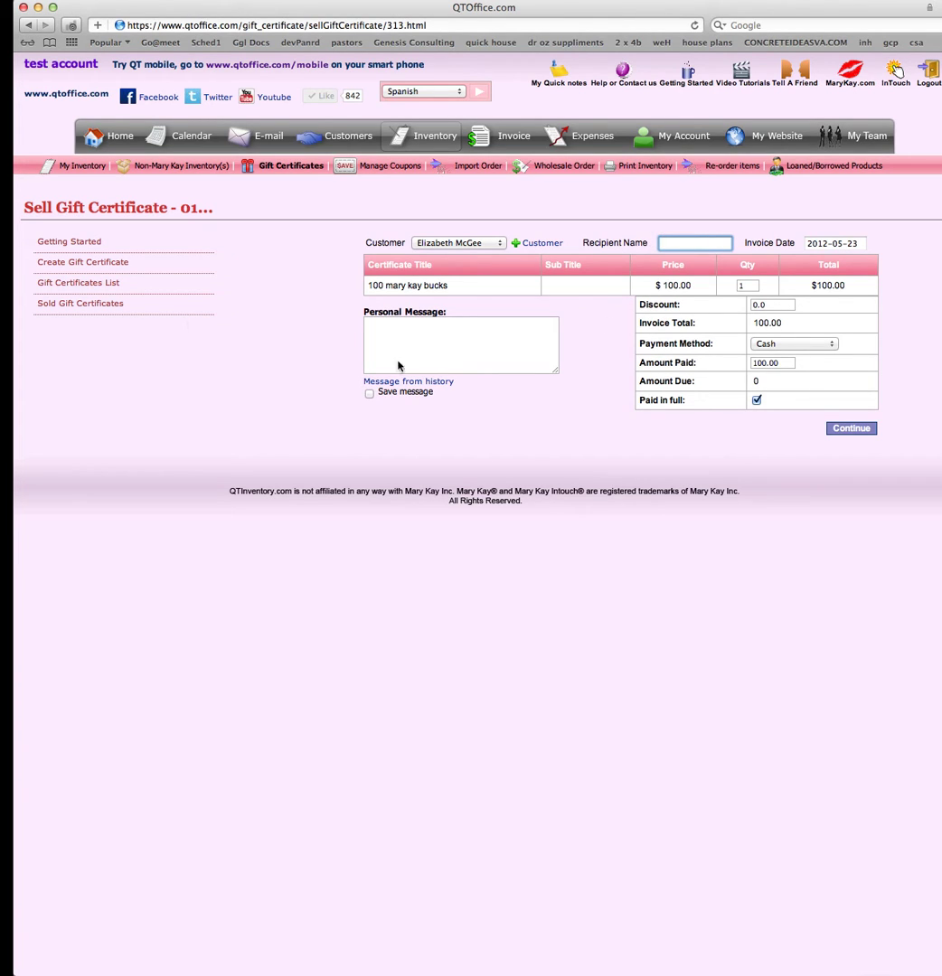
{"action": "left_click", "coordinate": [776, 304]}
{"action": "left_click", "coordinate": [667, 327]}
Write the personal message 'thank you for your purchase' and check the saved-message history
{"action": "left_click", "coordinate": [429, 339]}
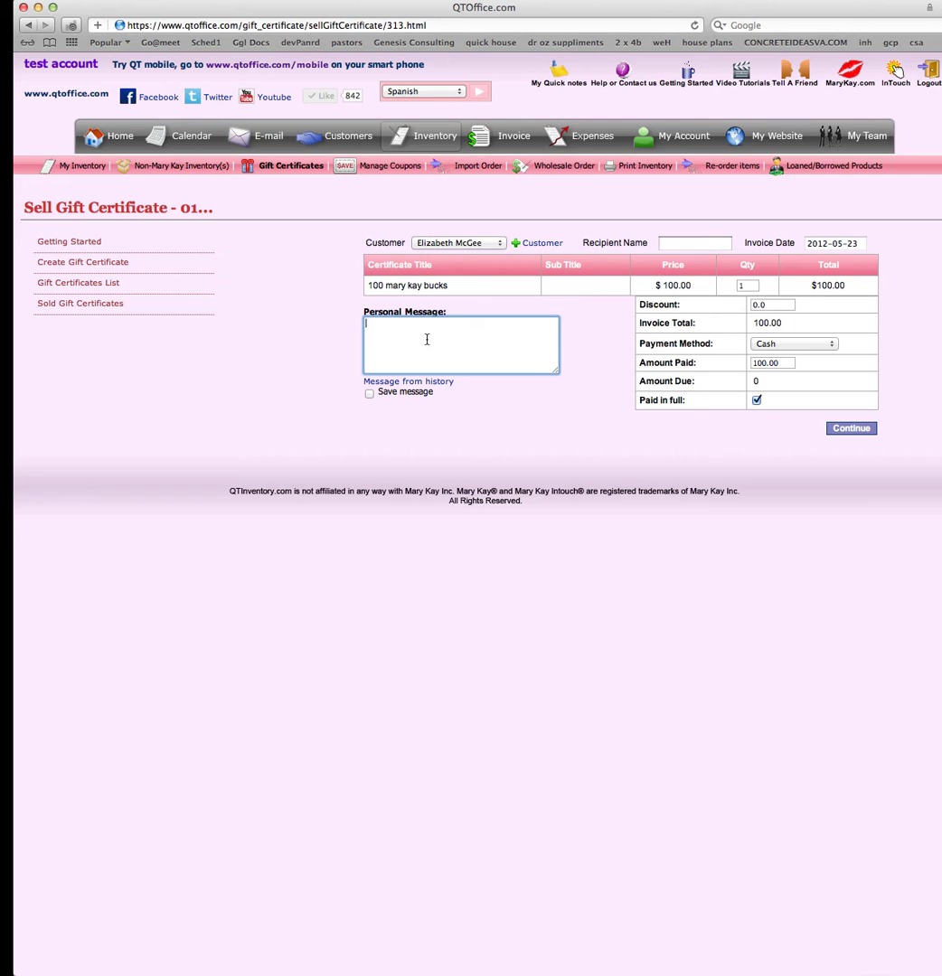
{"action": "type", "text": "thank you for your purchase"}
{"action": "key", "text": "BackSpace"}
{"action": "key", "text": "BackSpace"}
{"action": "key", "text": "BackSpace"}
{"action": "key", "text": "BackSpace"}
{"action": "key", "text": "BackSpace"}
{"action": "key", "text": "BackSpace"}
{"action": "key", "text": "BackSpace"}
{"action": "key", "text": "BackSpace"}
{"action": "key", "text": "BackSpace"}
{"action": "key", "text": "BackSpace"}
{"action": "key", "text": "BackSpace"}
{"action": "key", "text": "BackSpace"}
{"action": "key", "text": "BackSpace"}
{"action": "key", "text": "BackSpace"}
{"action": "key", "text": "BackSpace"}
{"action": "key", "text": "BackSpace"}
{"action": "key", "text": "BackSpace"}
{"action": "key", "text": "BackSpace"}
{"action": "key", "text": "BackSpace"}
{"action": "key", "text": "BackSpace"}
{"action": "key", "text": "BackSpace"}
{"action": "key", "text": "BackSpace"}
{"action": "key", "text": "BackSpace"}
{"action": "left_click", "coordinate": [369, 393]}
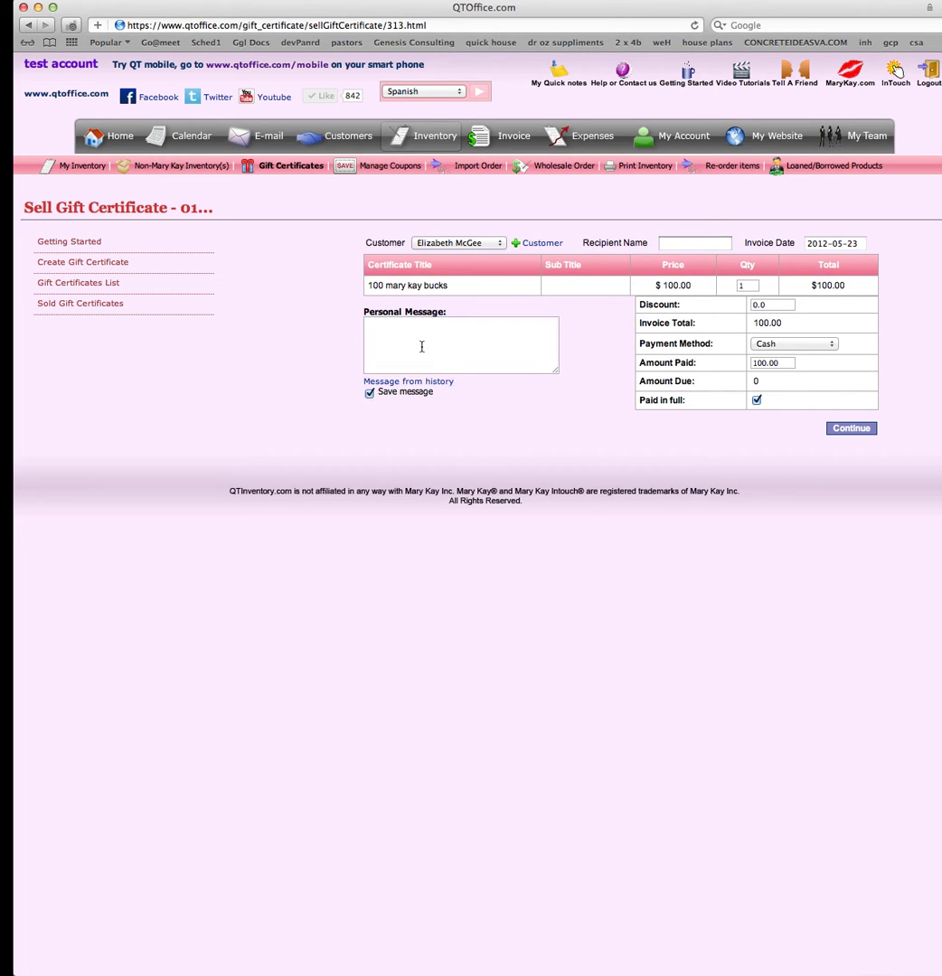
{"action": "left_click", "coordinate": [368, 394]}
{"action": "left_click", "coordinate": [387, 383]}
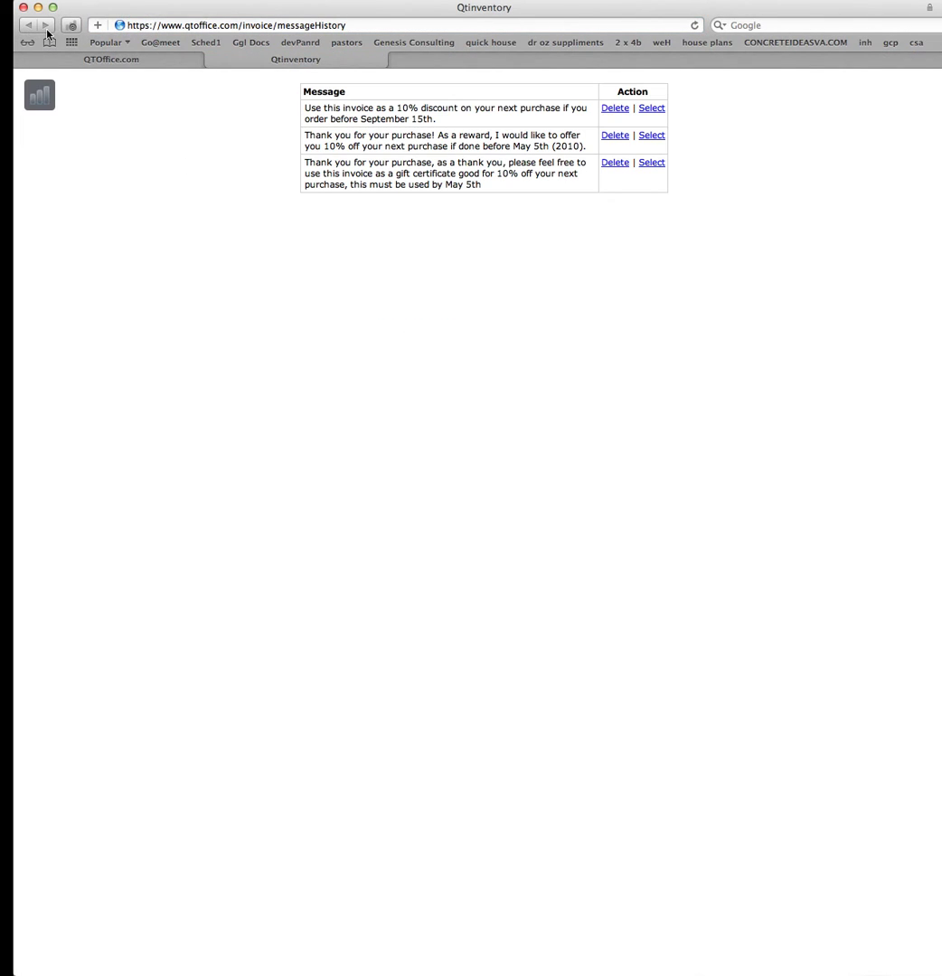
{"action": "left_click", "coordinate": [212, 61]}
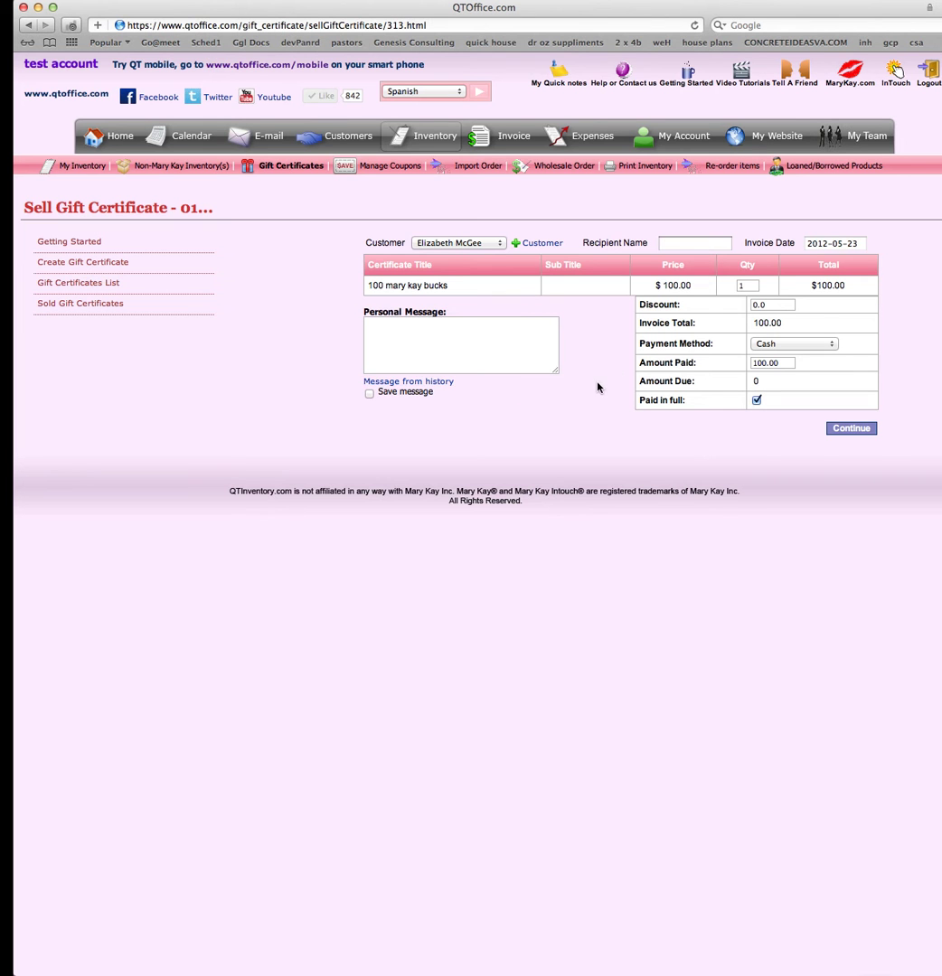
Keep the sale marked paid in full and submit it
{"action": "left_click", "coordinate": [757, 401]}
{"action": "left_click", "coordinate": [756, 401]}
{"action": "left_click", "coordinate": [854, 428]}
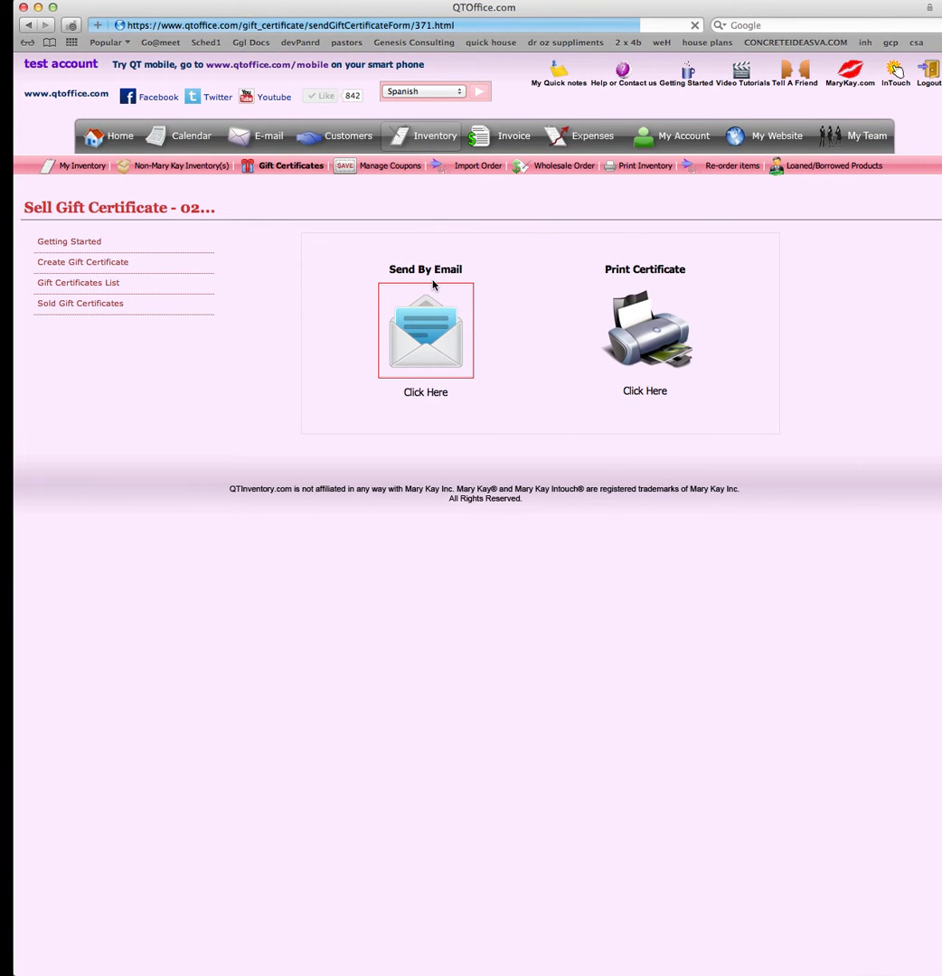
Choose e-mail delivery, then open the Sold Gift Certificates list
{"action": "left_click", "coordinate": [425, 358]}
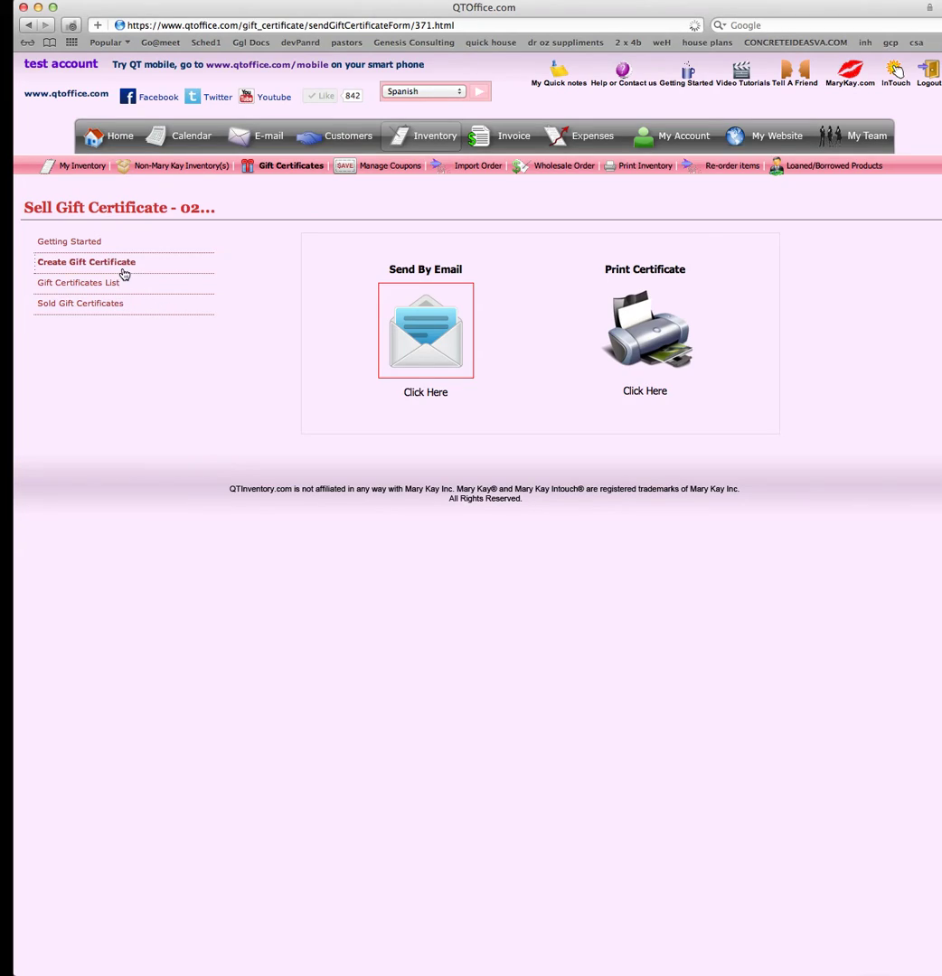
{"action": "left_click", "coordinate": [120, 304]}
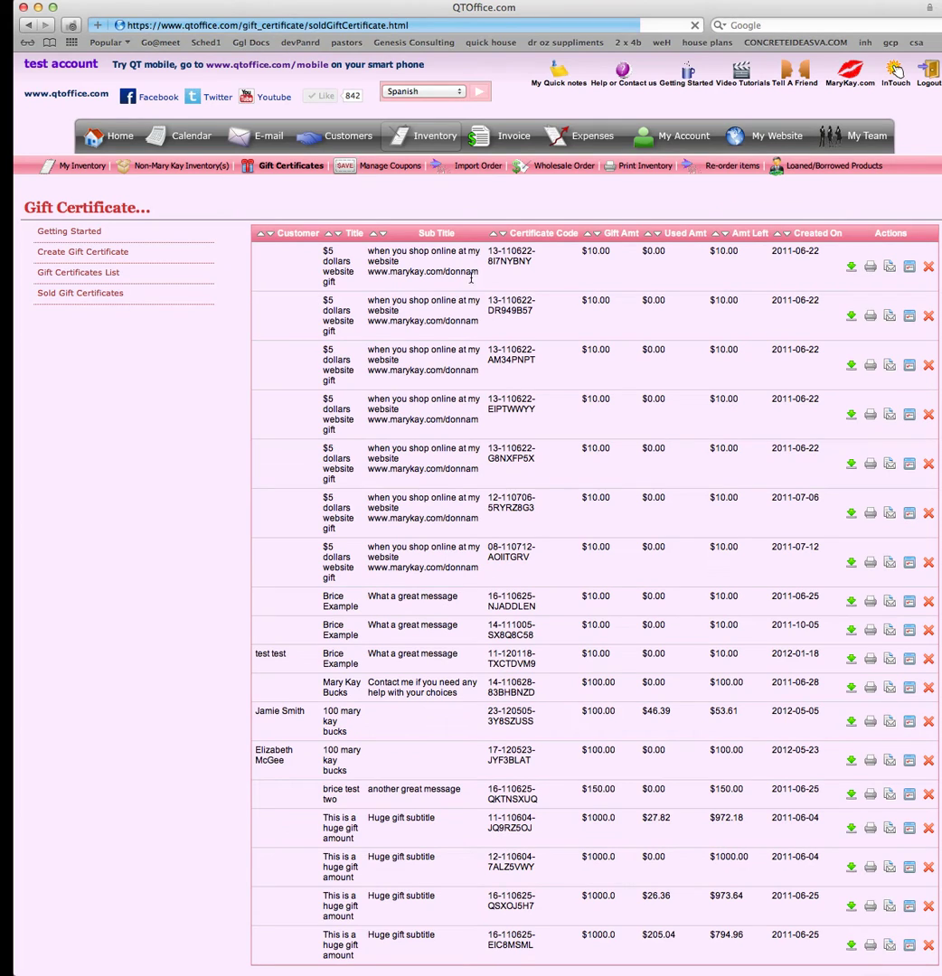
{"action": "scroll", "coordinate": [598, 394], "scroll_direction": "down", "scroll_amount": 2}
{"action": "scroll", "coordinate": [596, 395], "scroll_direction": "down", "scroll_amount": 2}
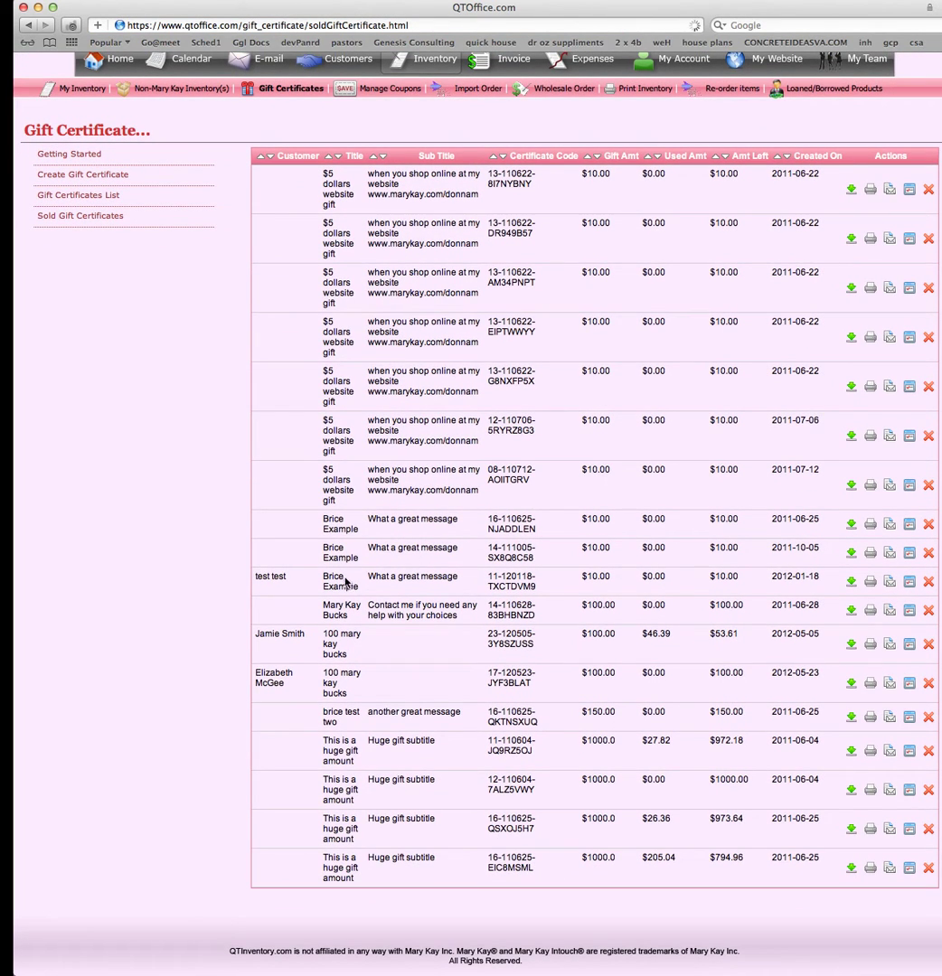
Highlight the 2012-05-23 certificate's customer, title, $100.00 amount, $100.00 remaining balance and date
{"action": "left_click_drag", "start_coordinate": [253, 673], "coordinate": [403, 696]}
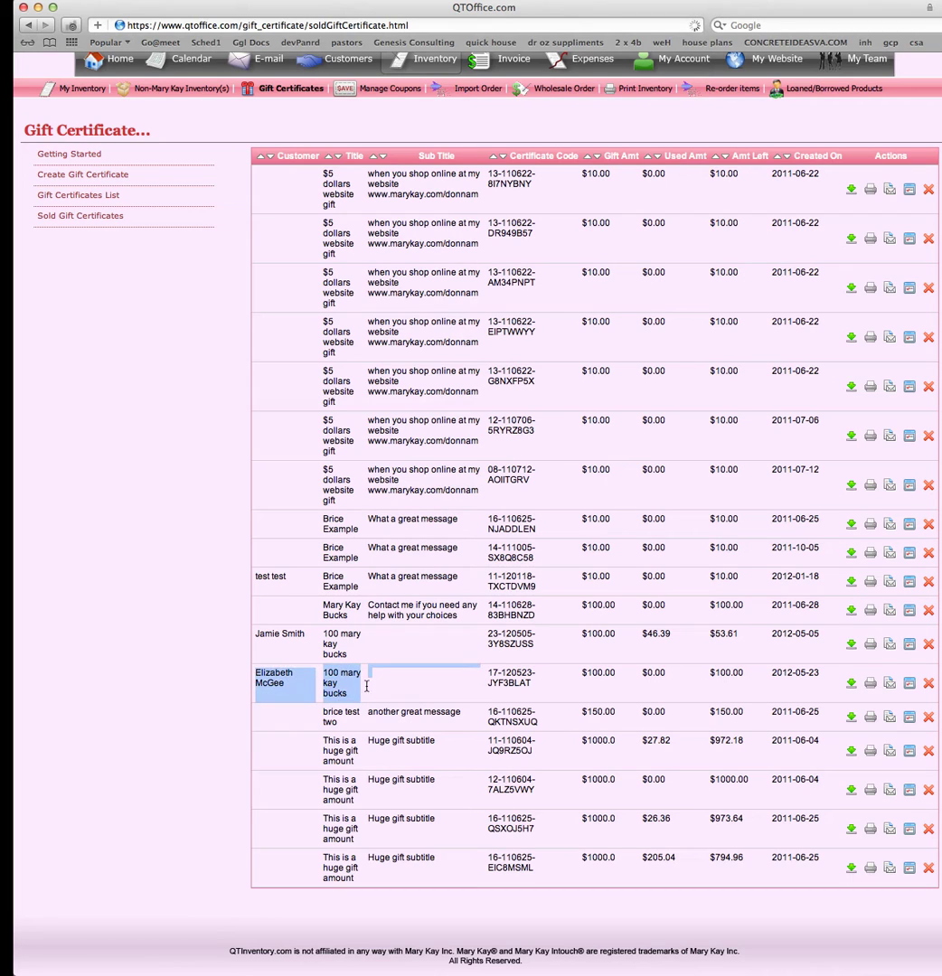
{"action": "left_click", "coordinate": [406, 684]}
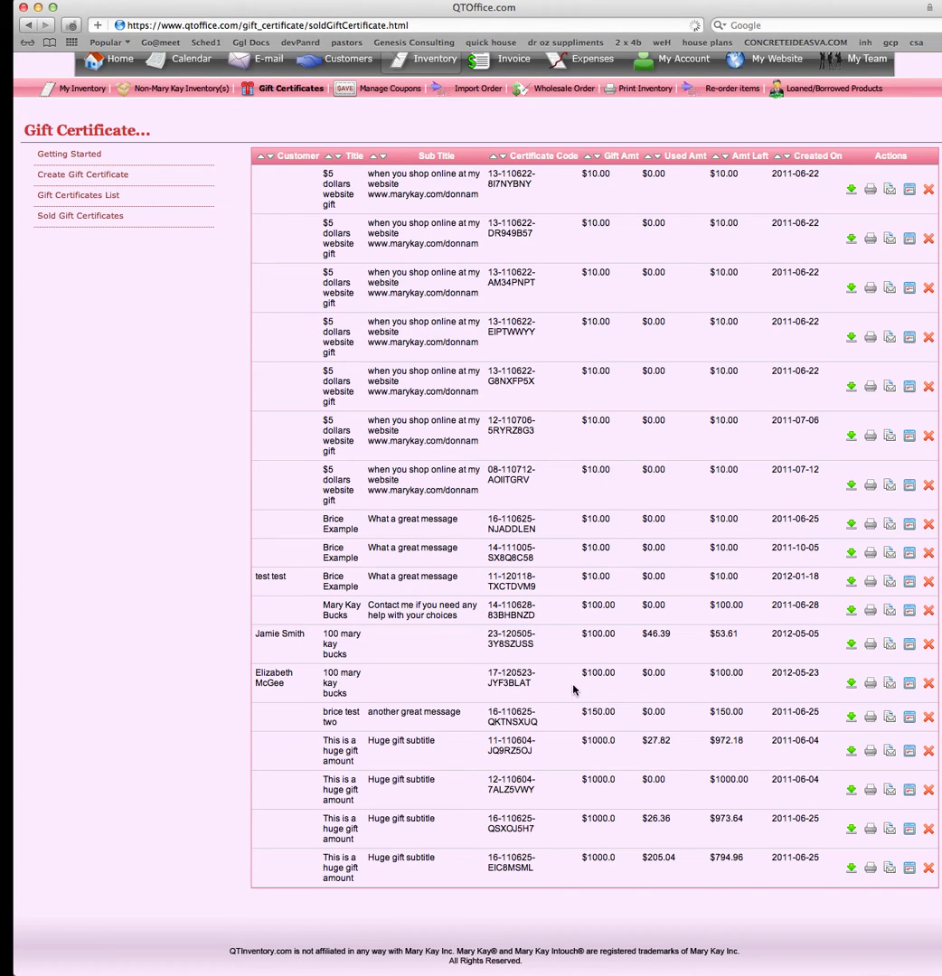
{"action": "mouse_move", "coordinate": [581, 674]}
{"action": "left_mouse_down"}
{"action": "mouse_move", "coordinate": [615, 679]}
{"action": "mouse_move", "coordinate": [647, 669]}
{"action": "mouse_move", "coordinate": [587, 666]}
{"action": "left_mouse_up"}
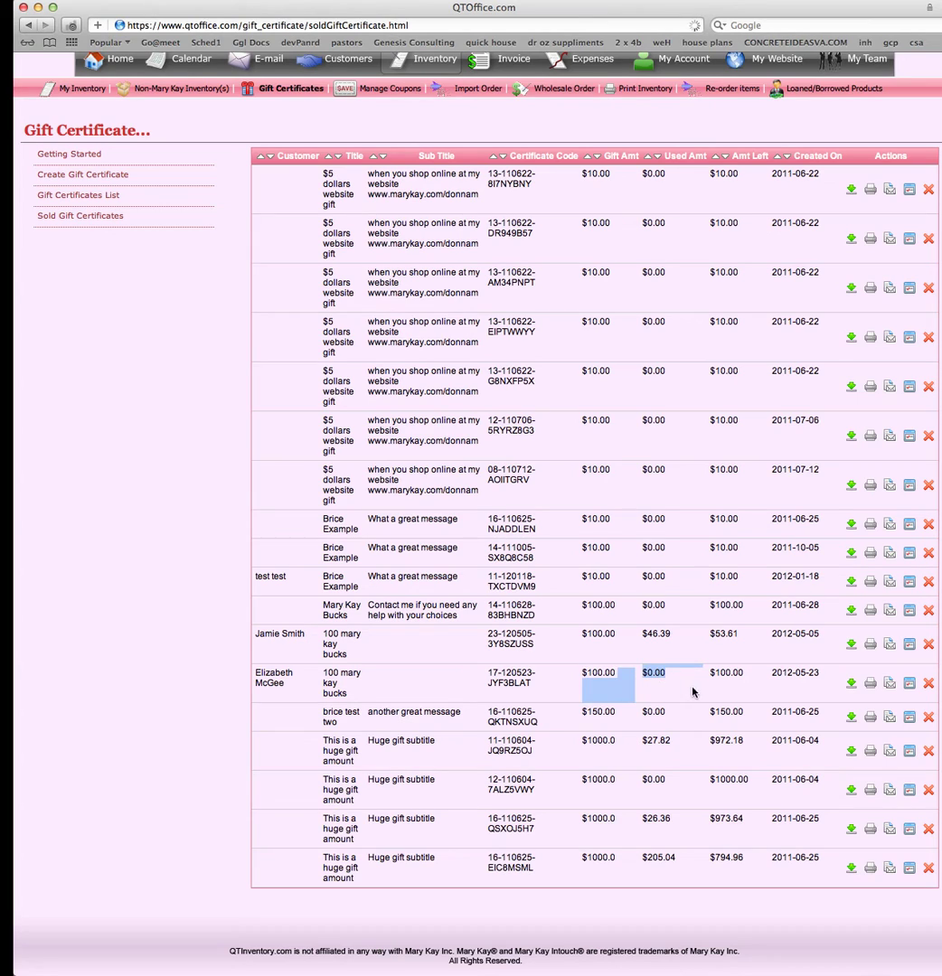
{"action": "left_click", "coordinate": [654, 676]}
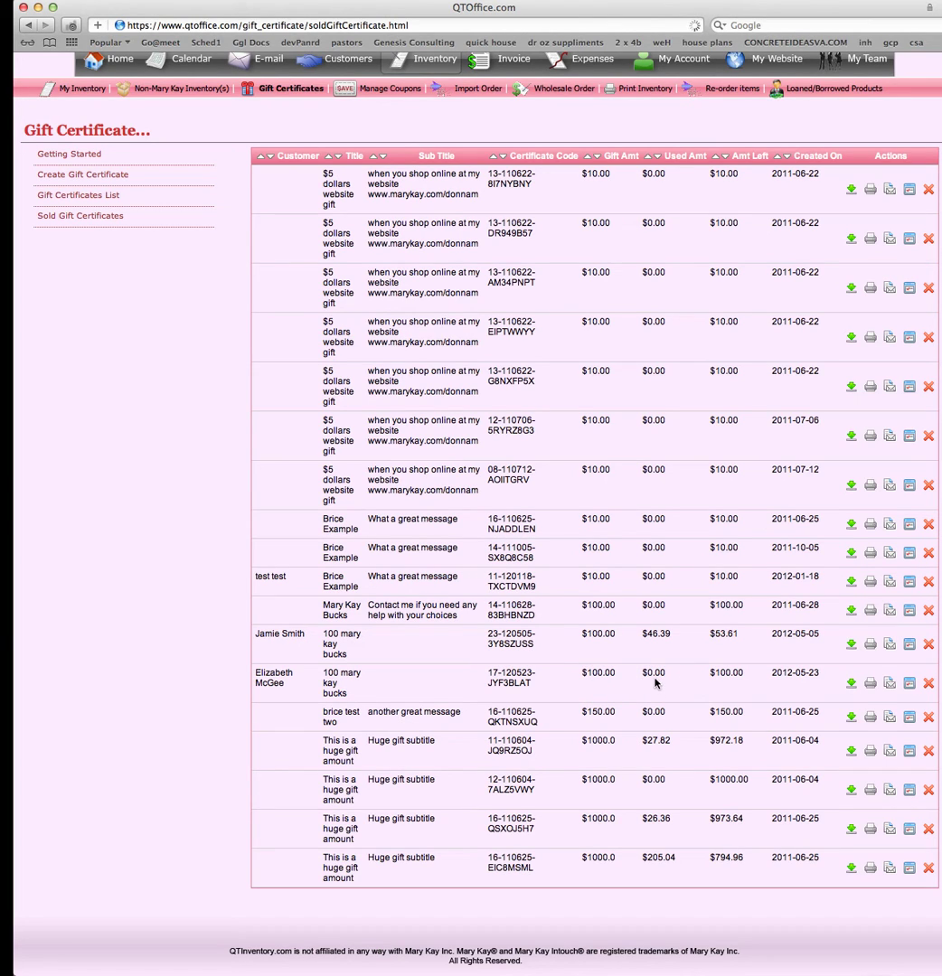
{"action": "left_click_drag", "start_coordinate": [741, 676], "coordinate": [710, 677]}
{"action": "left_click", "coordinate": [784, 679]}
{"action": "left_click_drag", "start_coordinate": [773, 676], "coordinate": [830, 685]}
{"action": "left_click", "coordinate": [839, 680]}
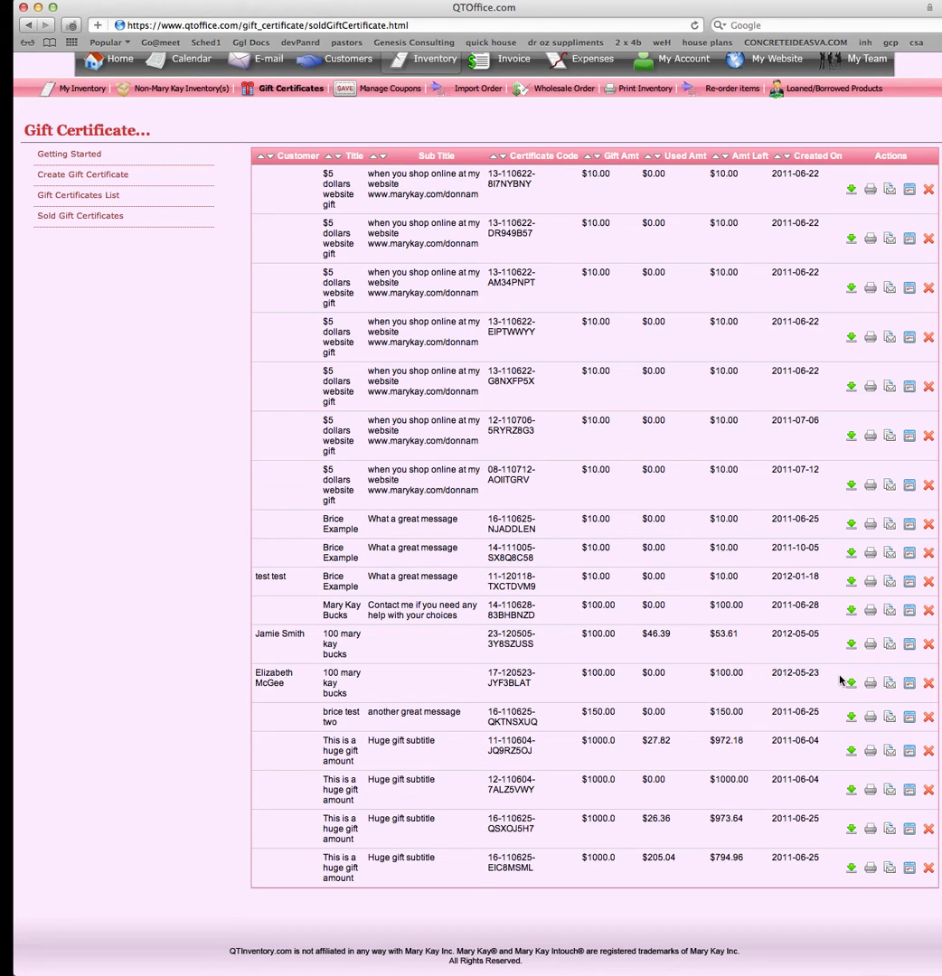
View the $100 certificate's empty usage history, close it, and return to the table top
{"action": "left_click", "coordinate": [910, 685]}
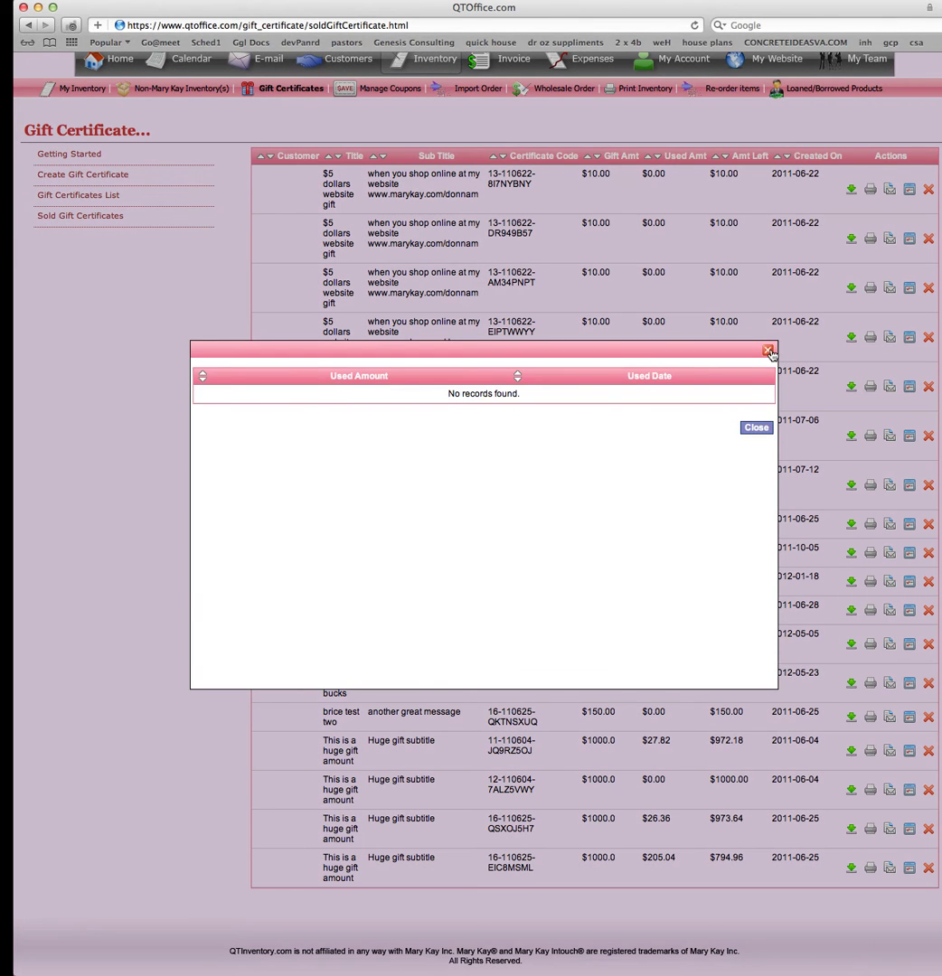
{"action": "left_click", "coordinate": [767, 352]}
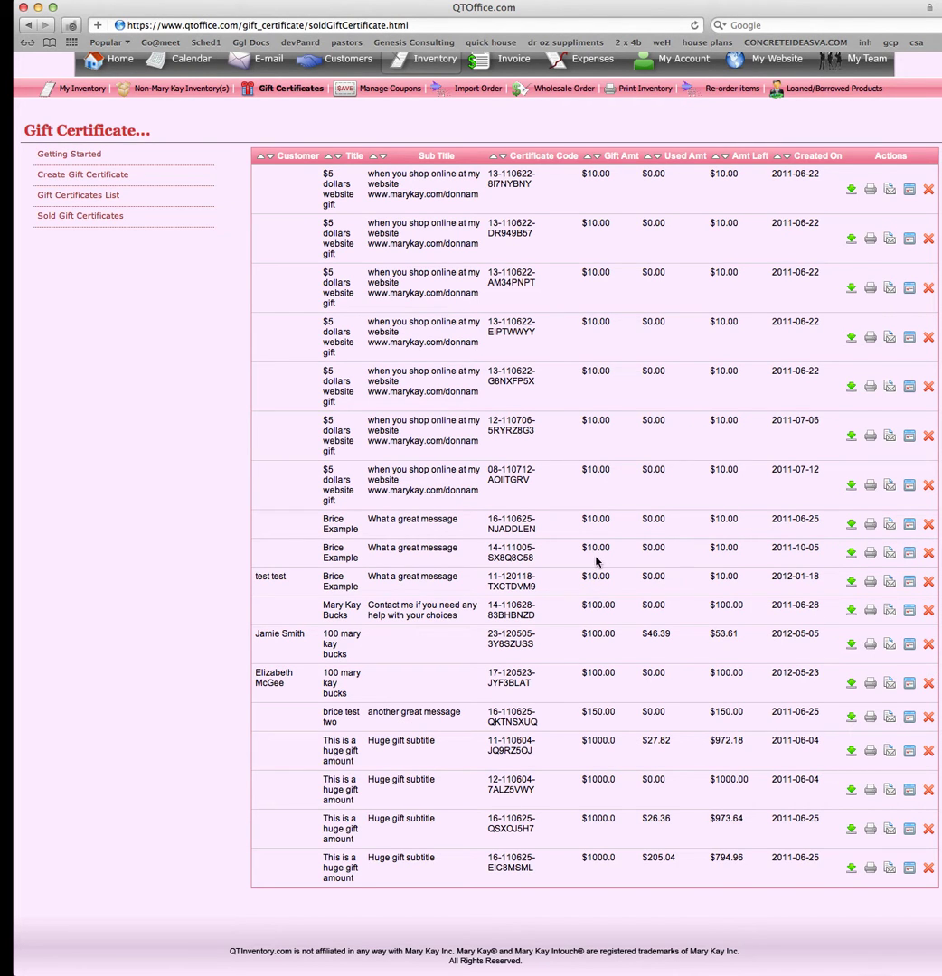
{"action": "scroll", "coordinate": [600, 558], "scroll_direction": "up", "scroll_amount": 2}
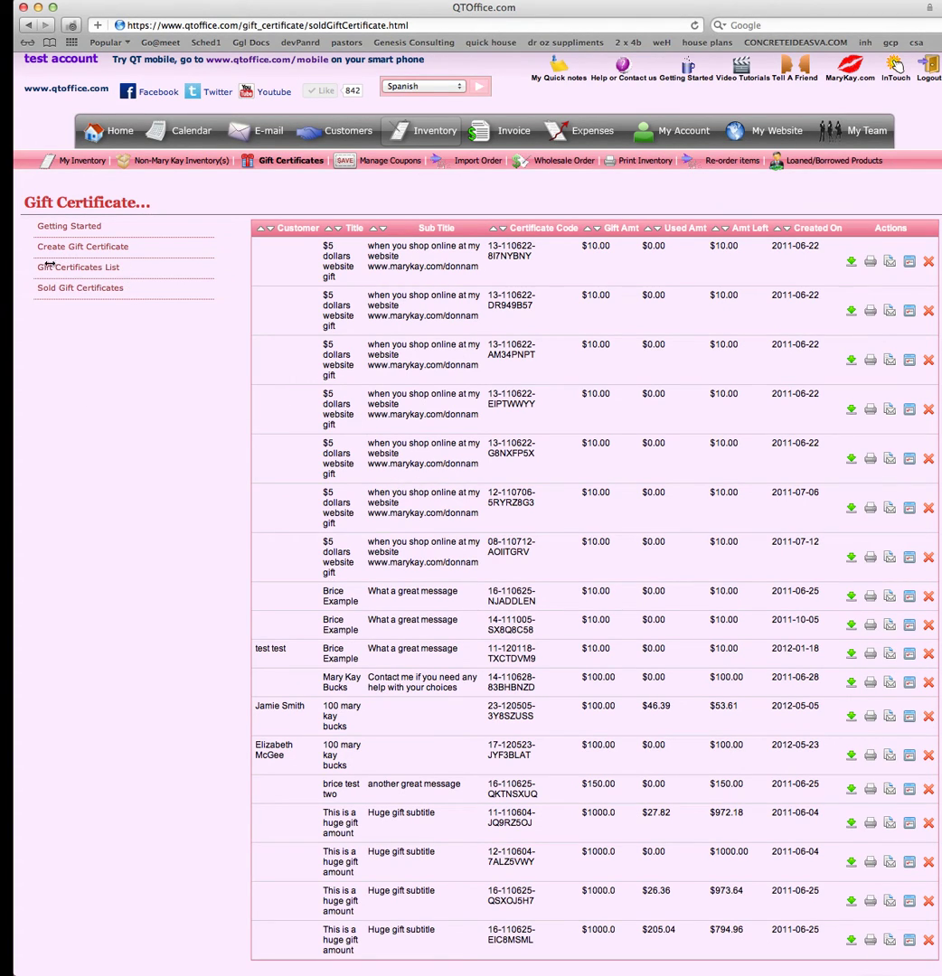
{"action": "scroll", "coordinate": [145, 424], "scroll_direction": "up", "scroll_amount": 1}
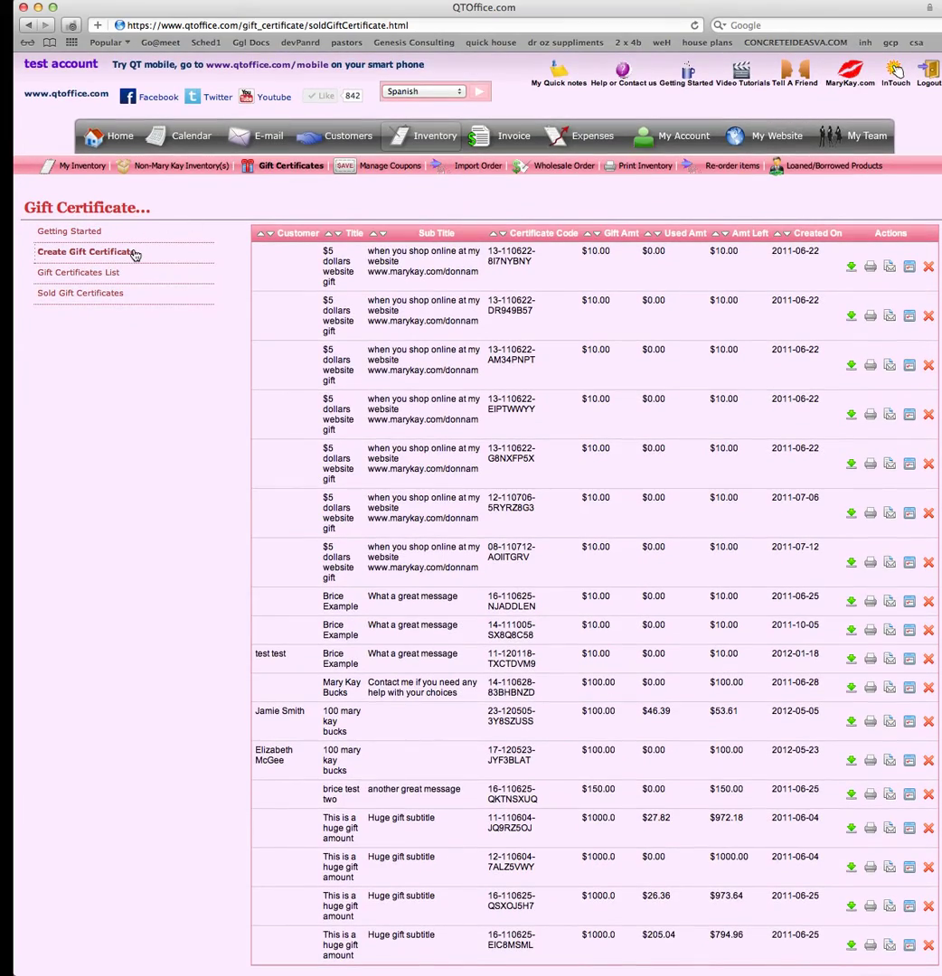
Open Manage Coupons and look over the Create Coupon form's disclaimer field
{"action": "left_click", "coordinate": [364, 171]}
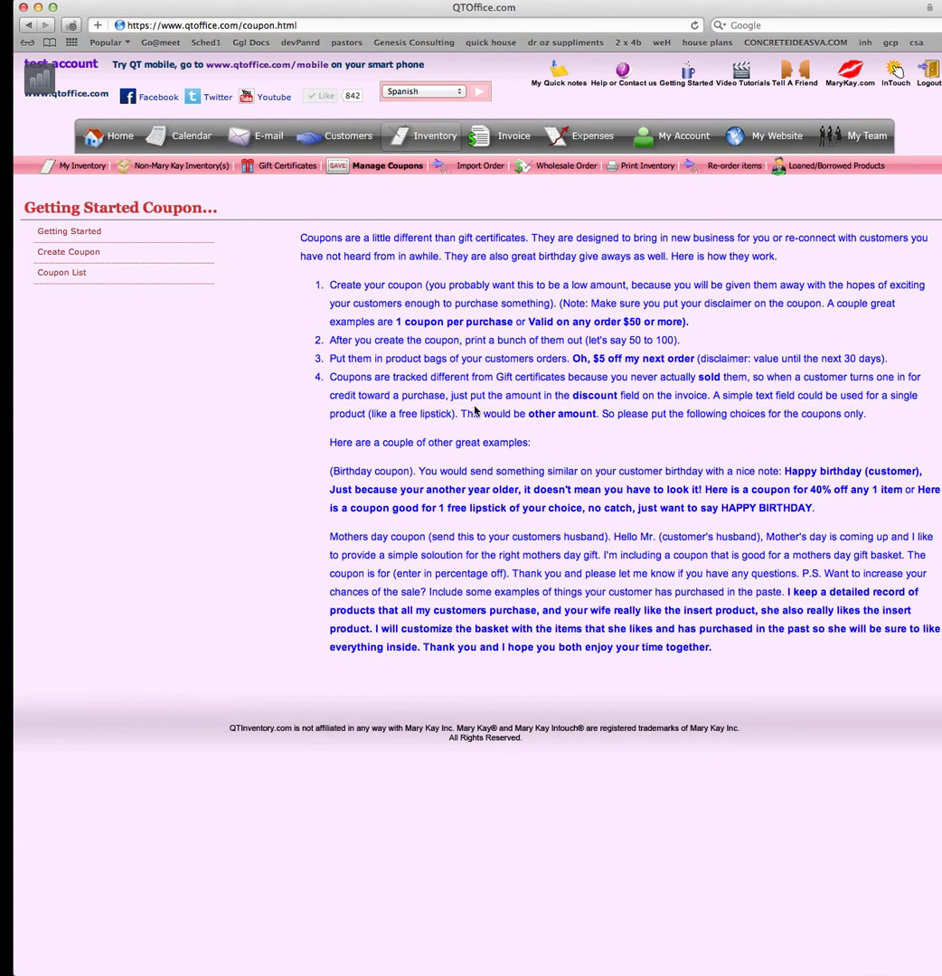
{"action": "left_click", "coordinate": [72, 252]}
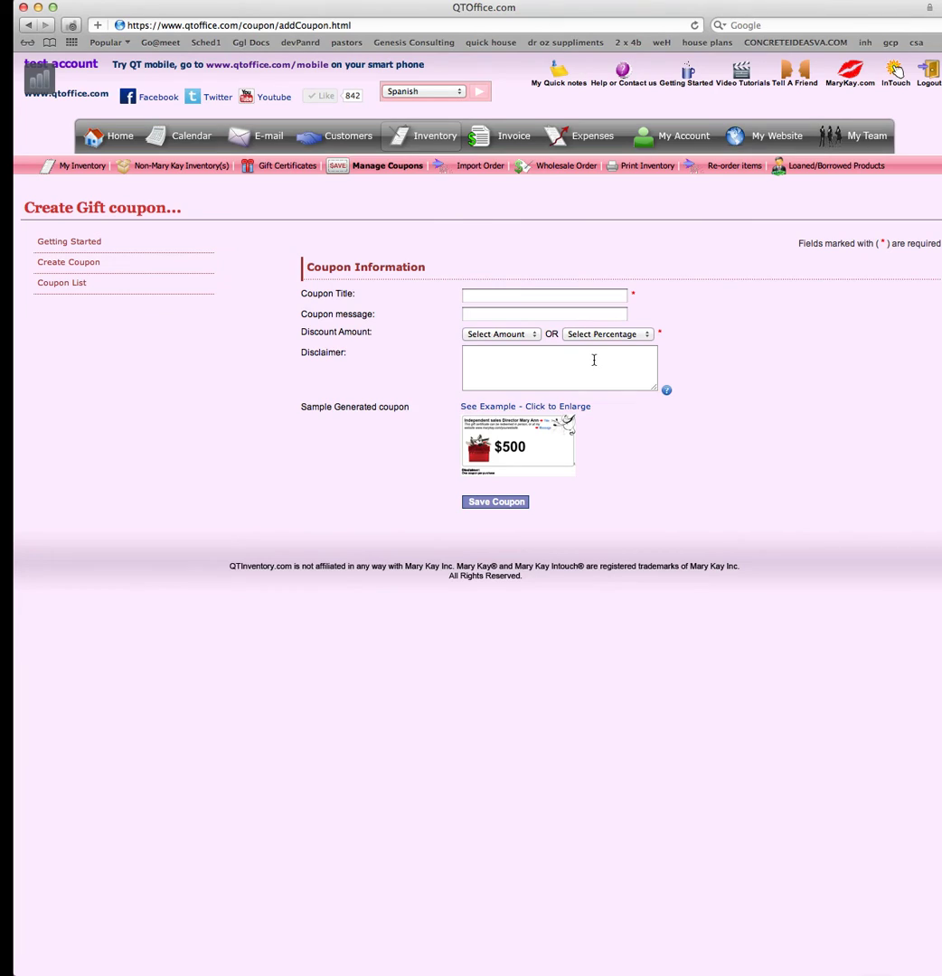
{"action": "left_click", "coordinate": [593, 360]}
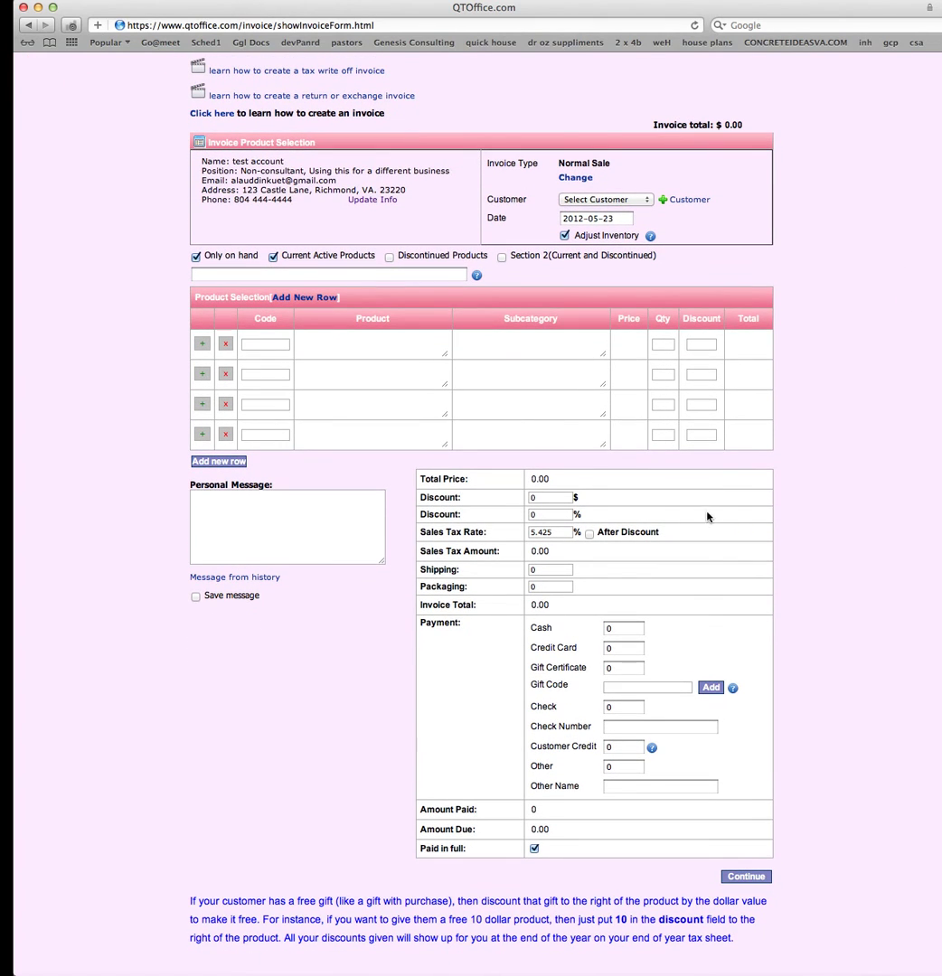
Pick the invoice customer and add the TimeWise Eye Revitalizer found by searching 'timewi'
{"action": "left_click", "coordinate": [596, 200]}
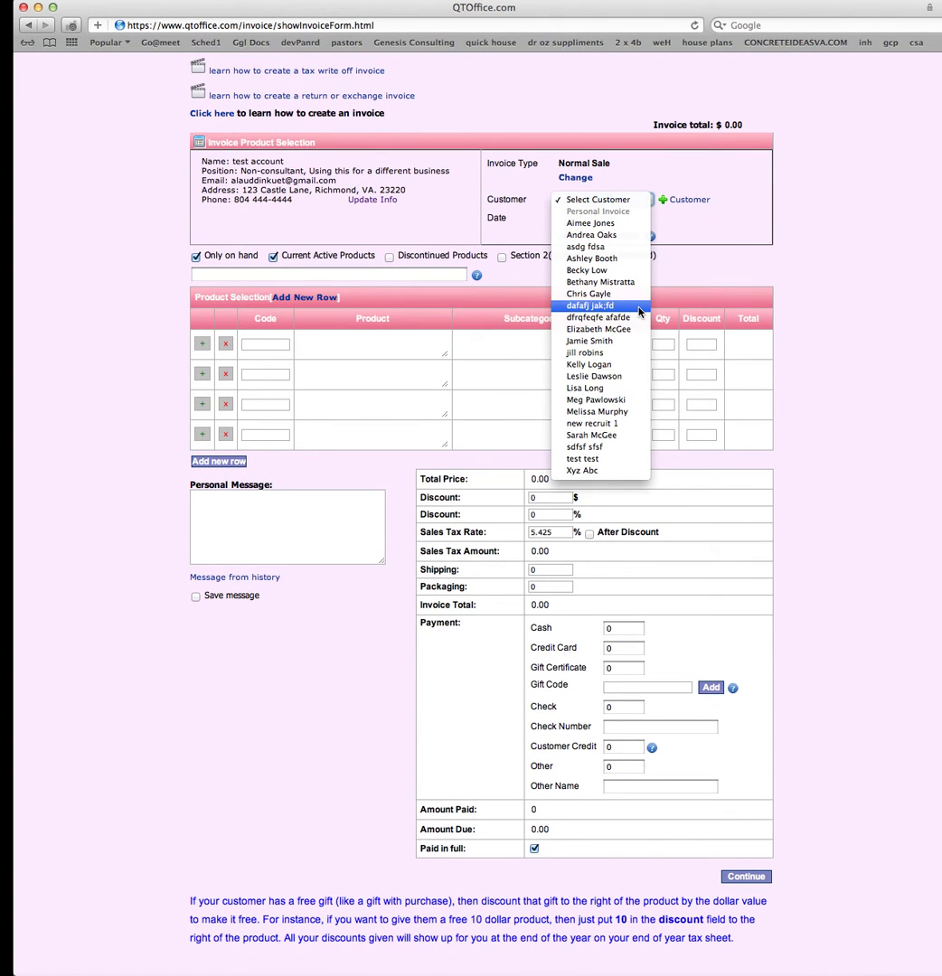
{"action": "left_click", "coordinate": [632, 283]}
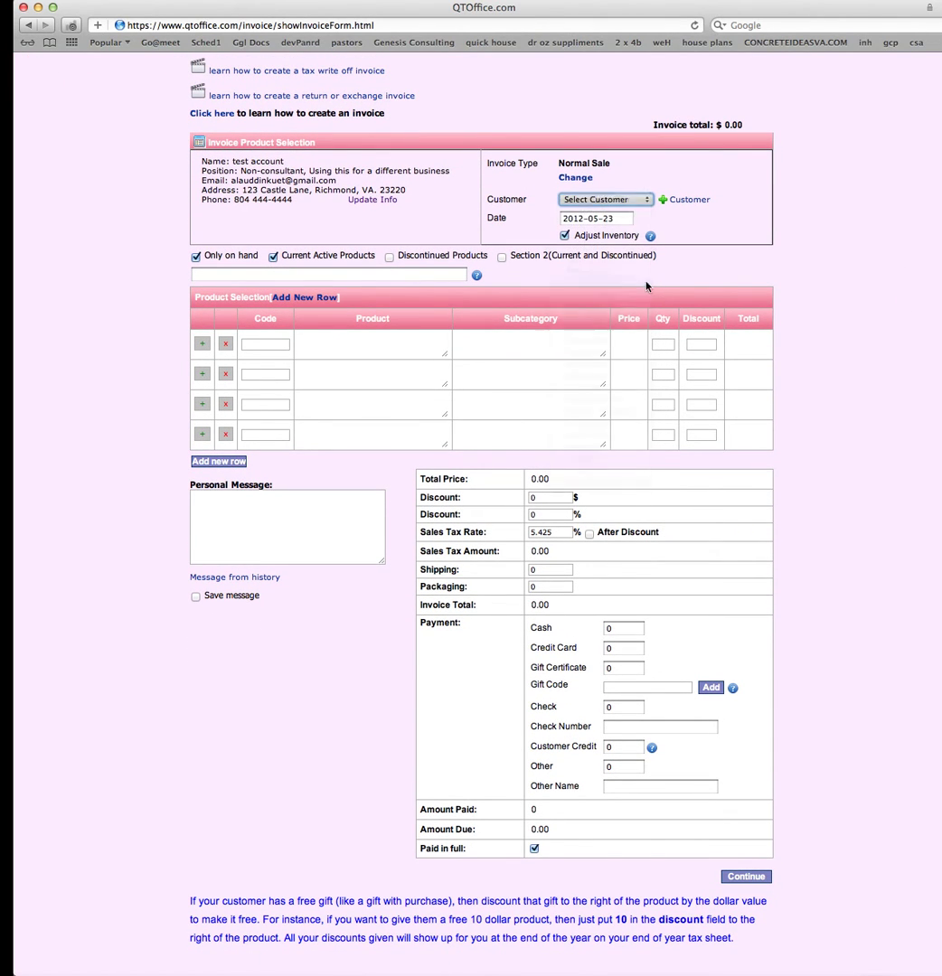
{"action": "left_click", "coordinate": [345, 273]}
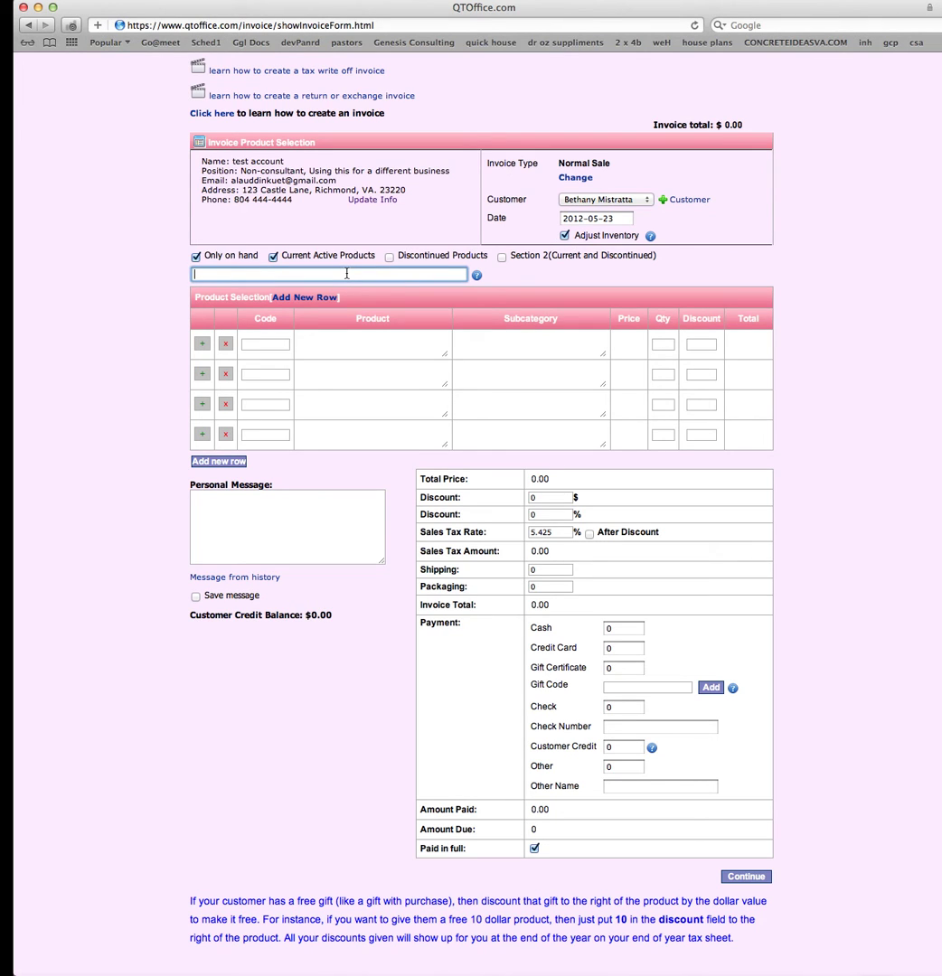
{"action": "type", "text": "timewi"}
{"action": "left_click", "coordinate": [321, 288]}
{"action": "scroll", "coordinate": [741, 560], "scroll_direction": "down", "scroll_amount": 2}
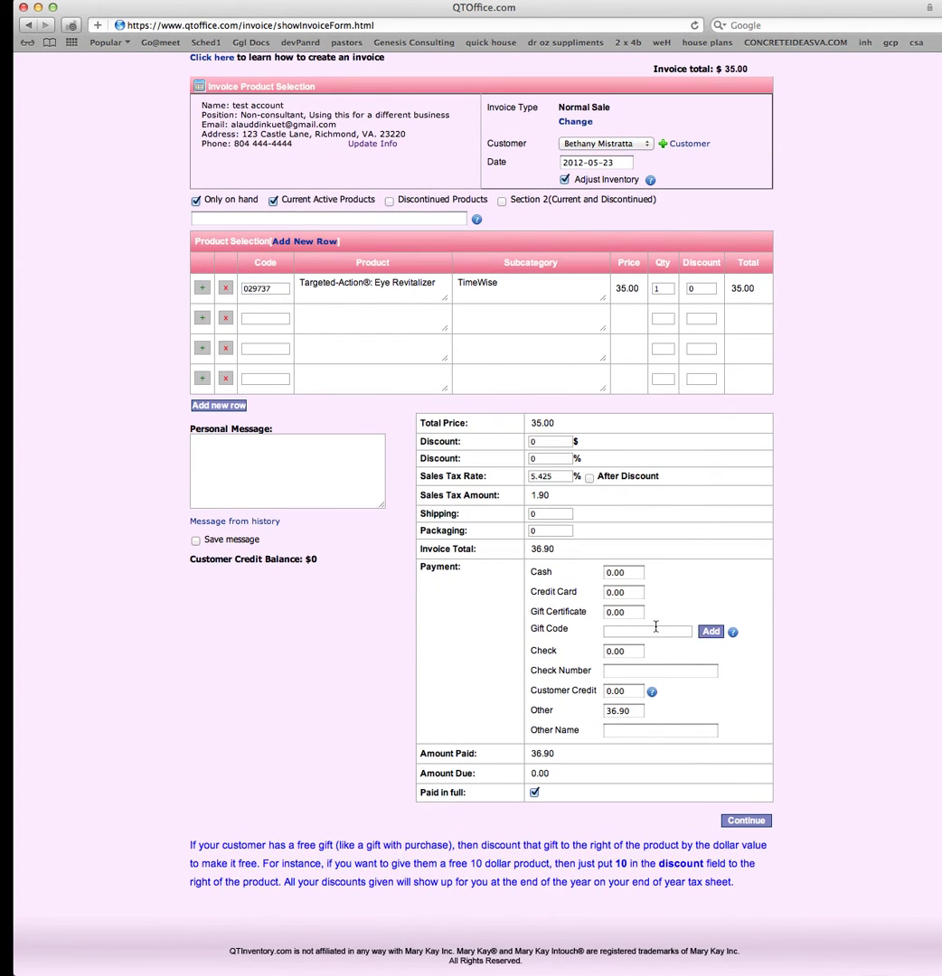
{"action": "scroll", "coordinate": [657, 626], "scroll_direction": "up", "scroll_amount": 3}
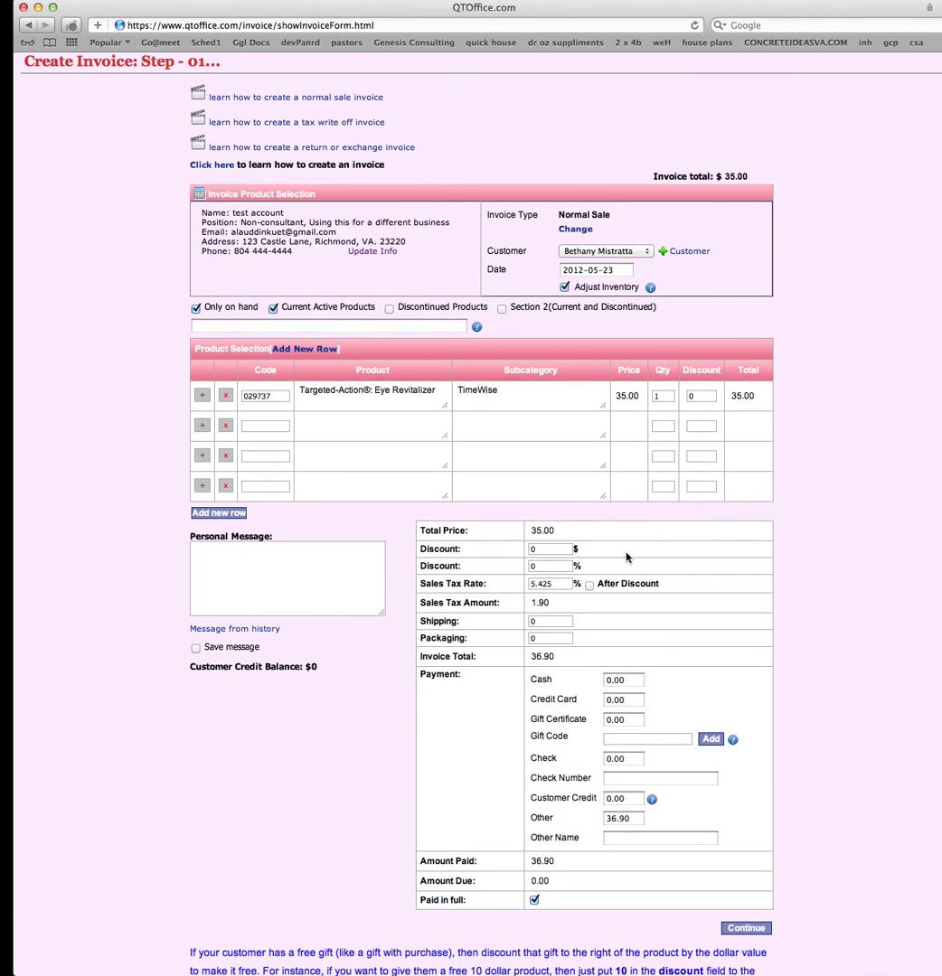
{"action": "scroll", "coordinate": [607, 529], "scroll_direction": "up", "scroll_amount": 4}
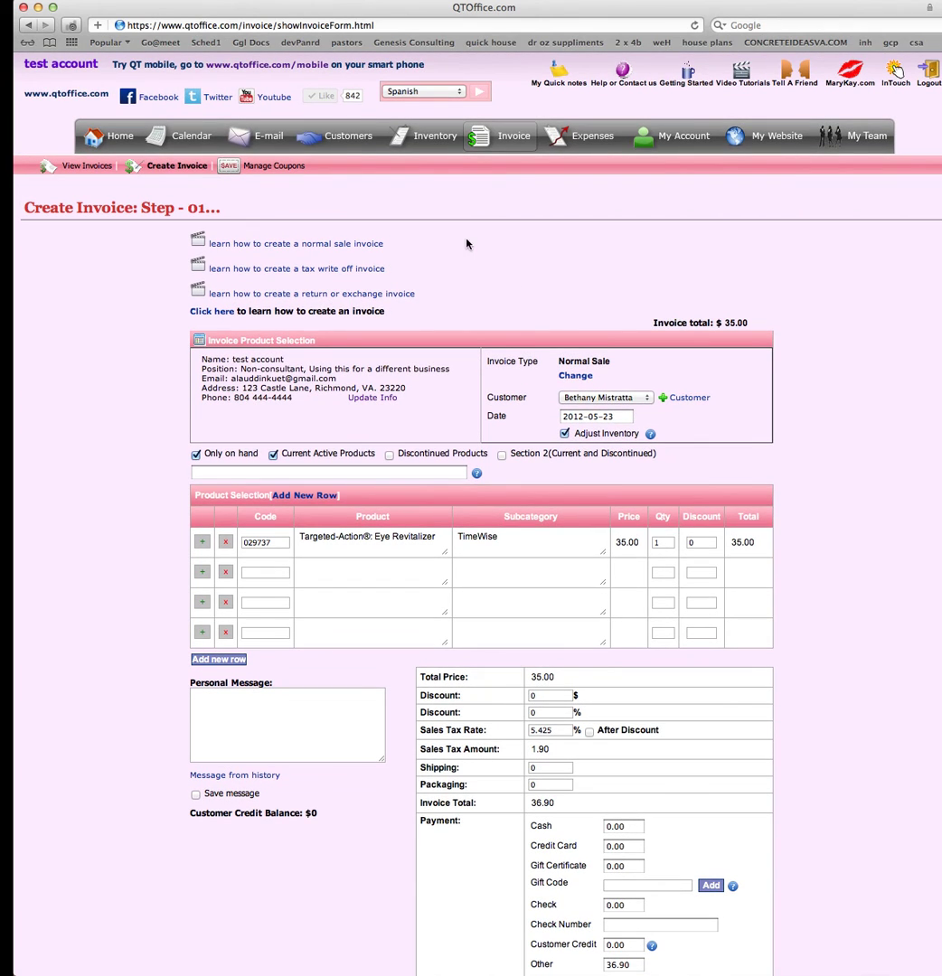
Open Inventory in a new tab and list the Sold Gift Certificates
{"action": "right_click", "coordinate": [419, 137]}
{"action": "left_click", "coordinate": [434, 131]}
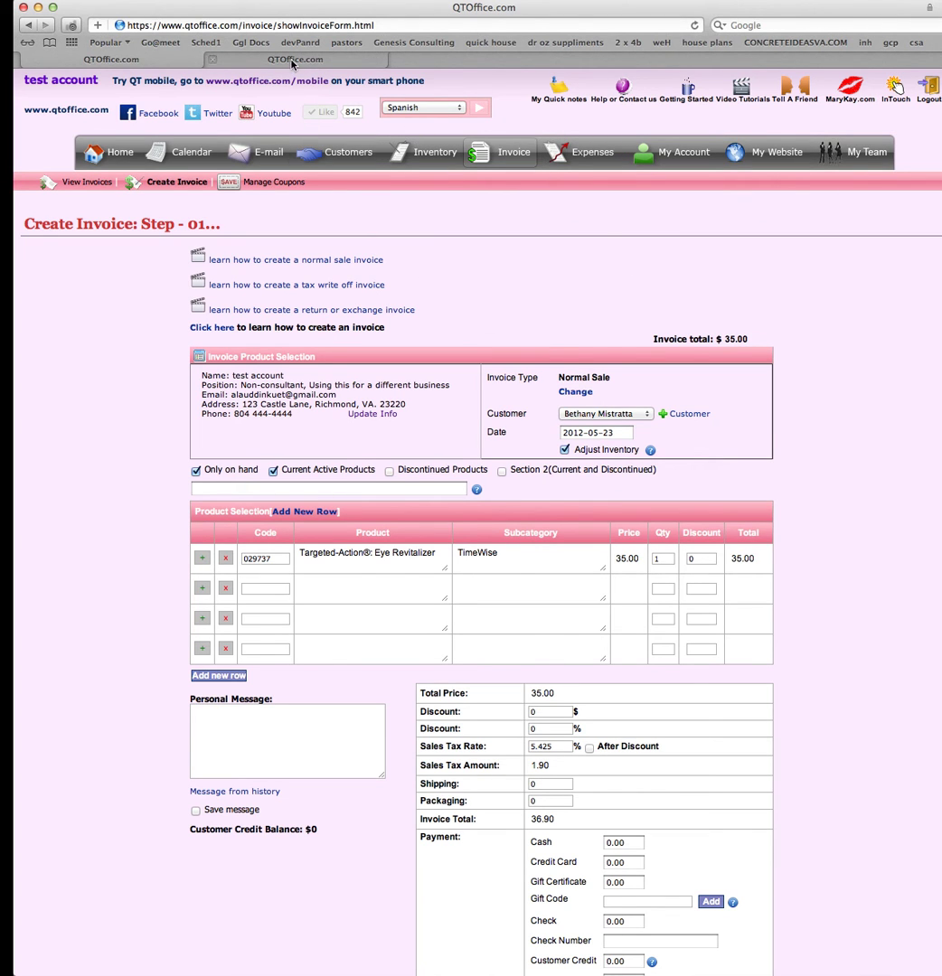
{"action": "left_click", "coordinate": [249, 59]}
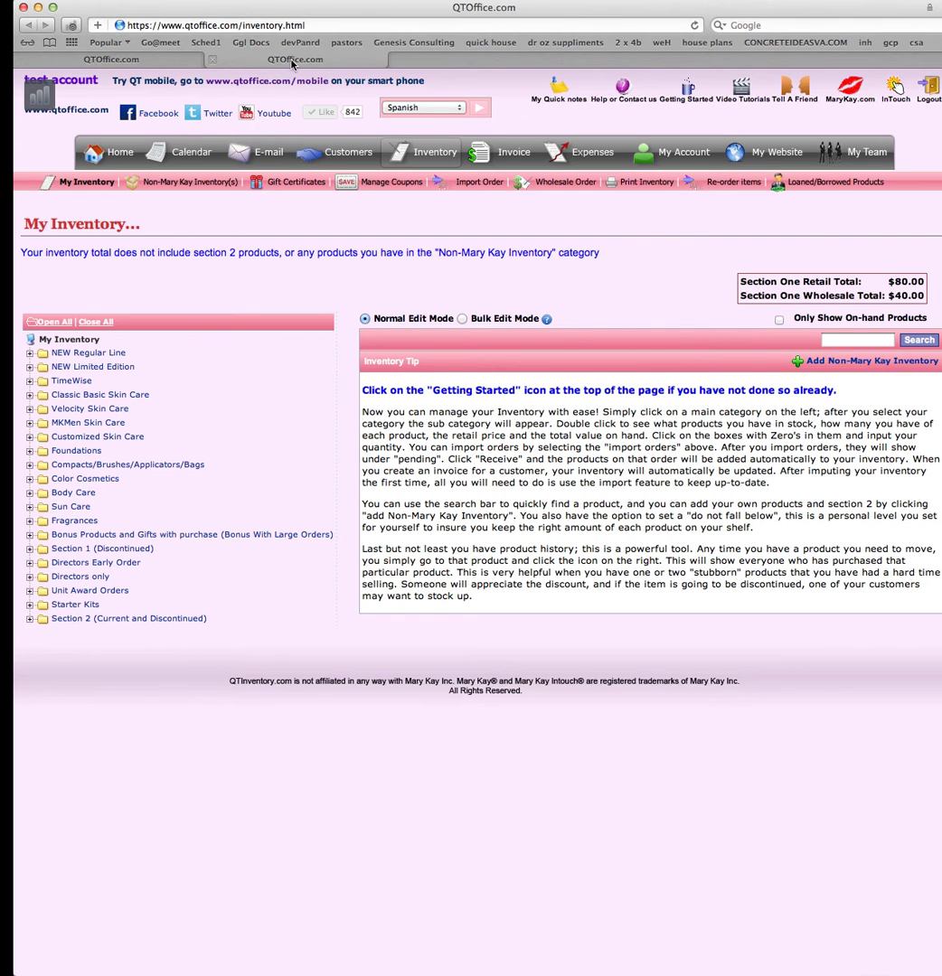
{"action": "left_click", "coordinate": [289, 181]}
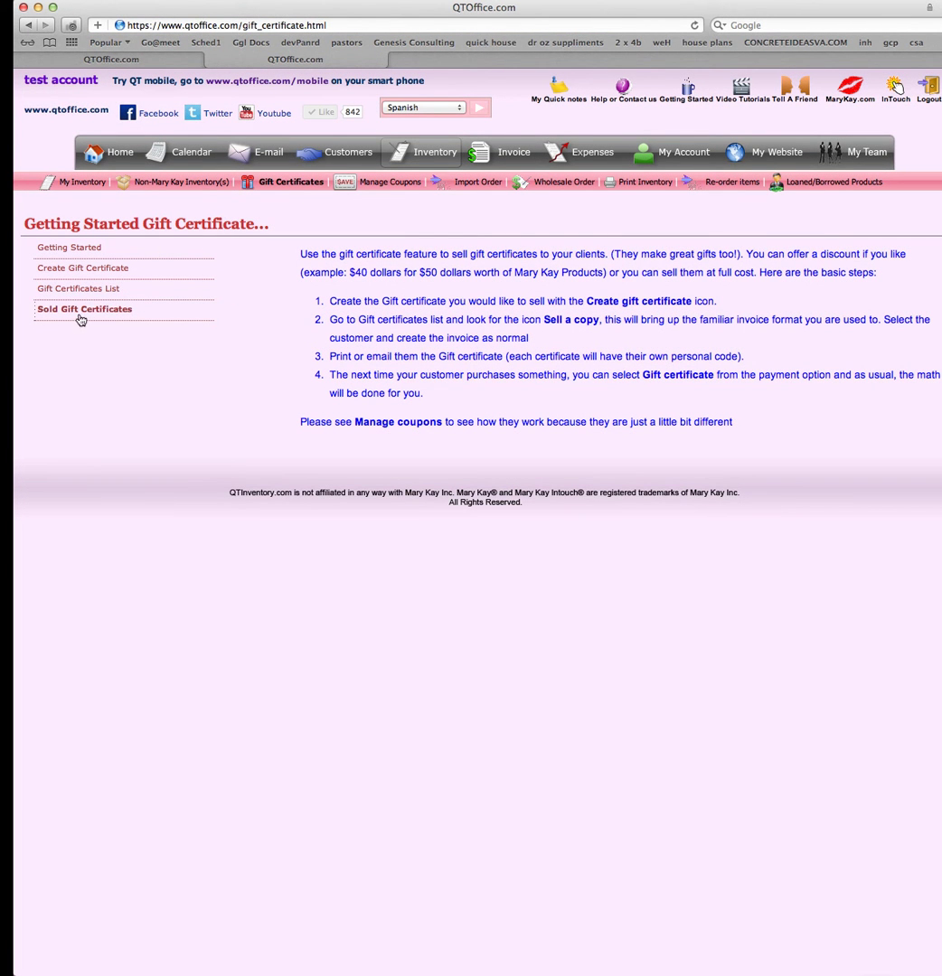
{"action": "left_click", "coordinate": [100, 311]}
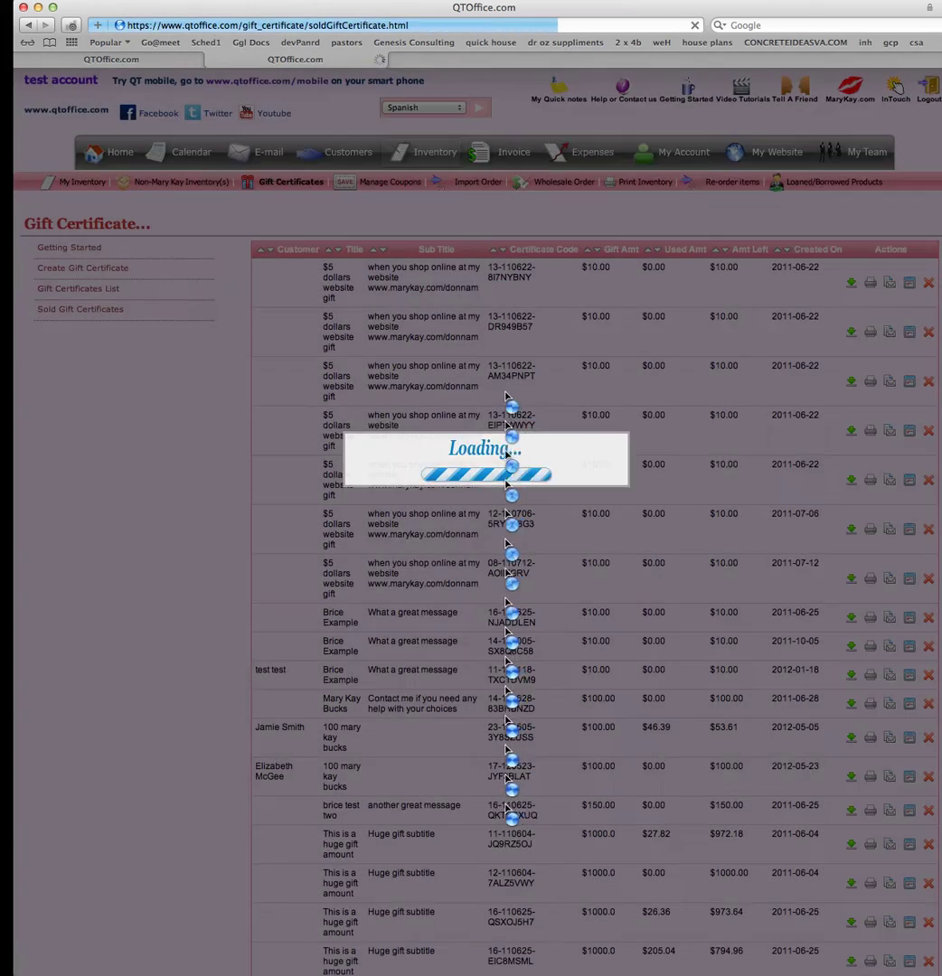
Copy the code of the $100 certificate from 2012-05-23, then return to the invoice tab
{"action": "scroll", "coordinate": [545, 740], "scroll_direction": "down", "scroll_amount": 2}
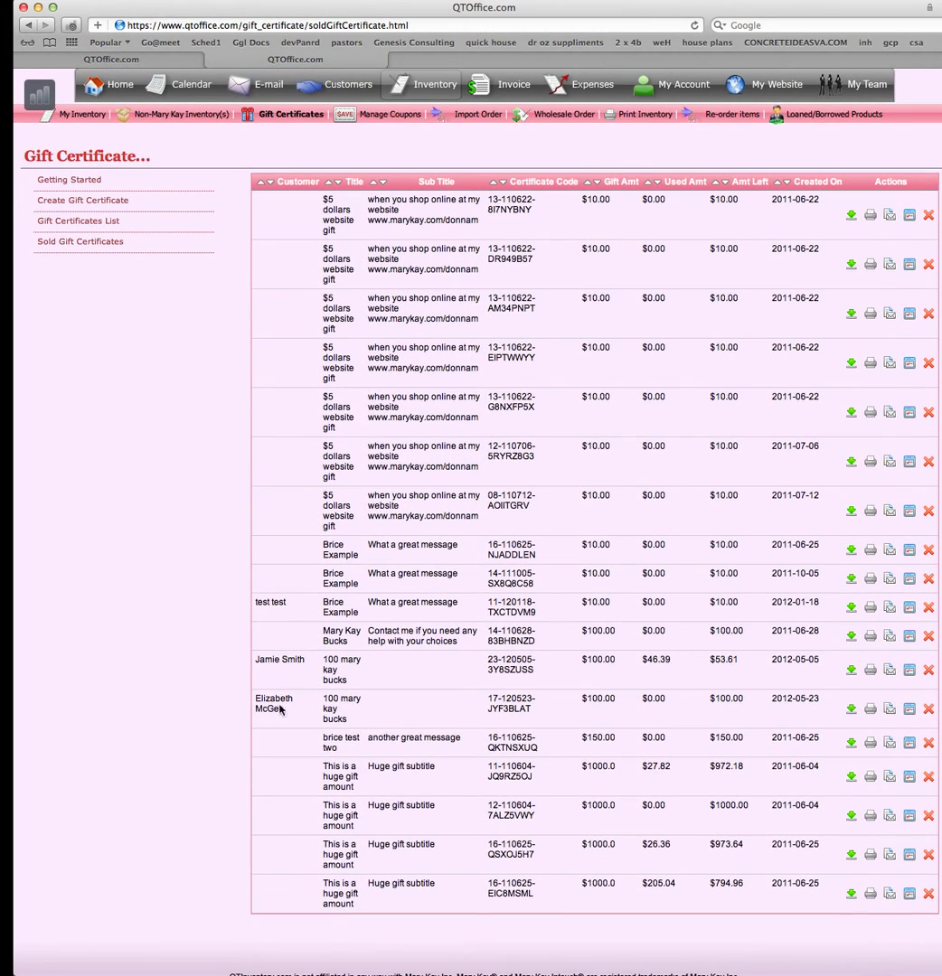
{"action": "left_click_drag", "start_coordinate": [532, 711], "coordinate": [495, 700]}
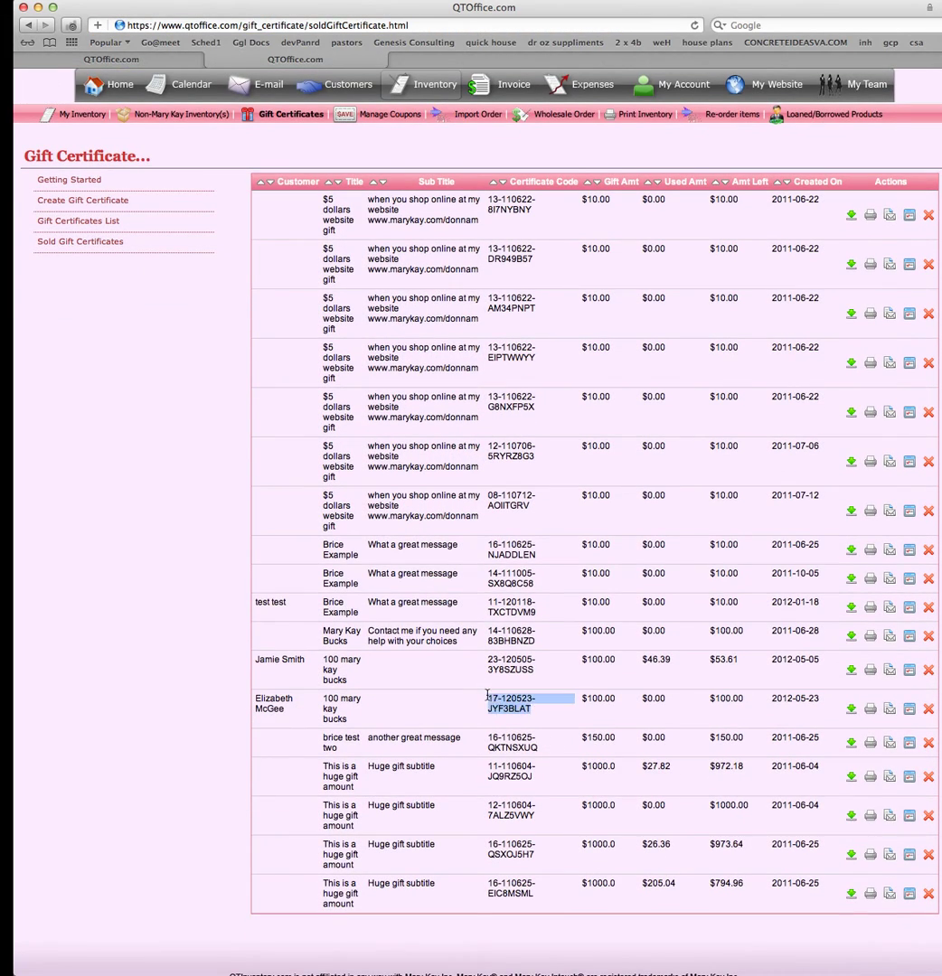
{"action": "right_click", "coordinate": [503, 697]}
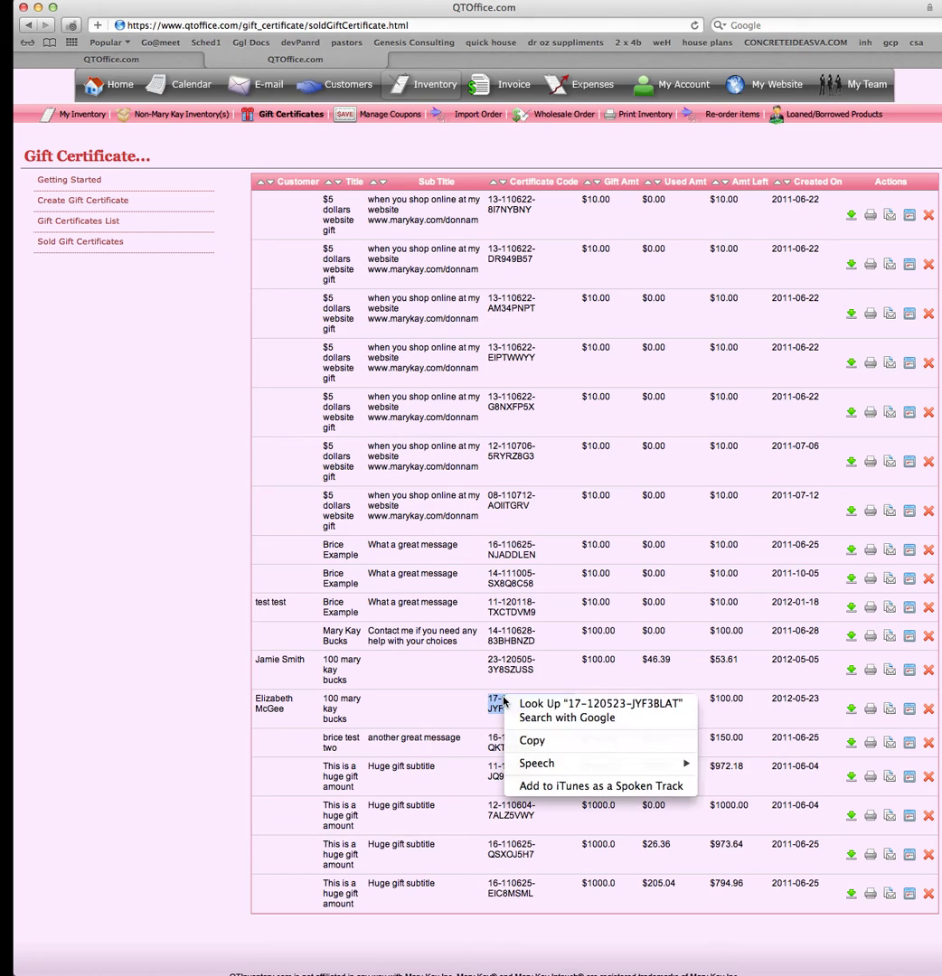
{"action": "left_click", "coordinate": [562, 742]}
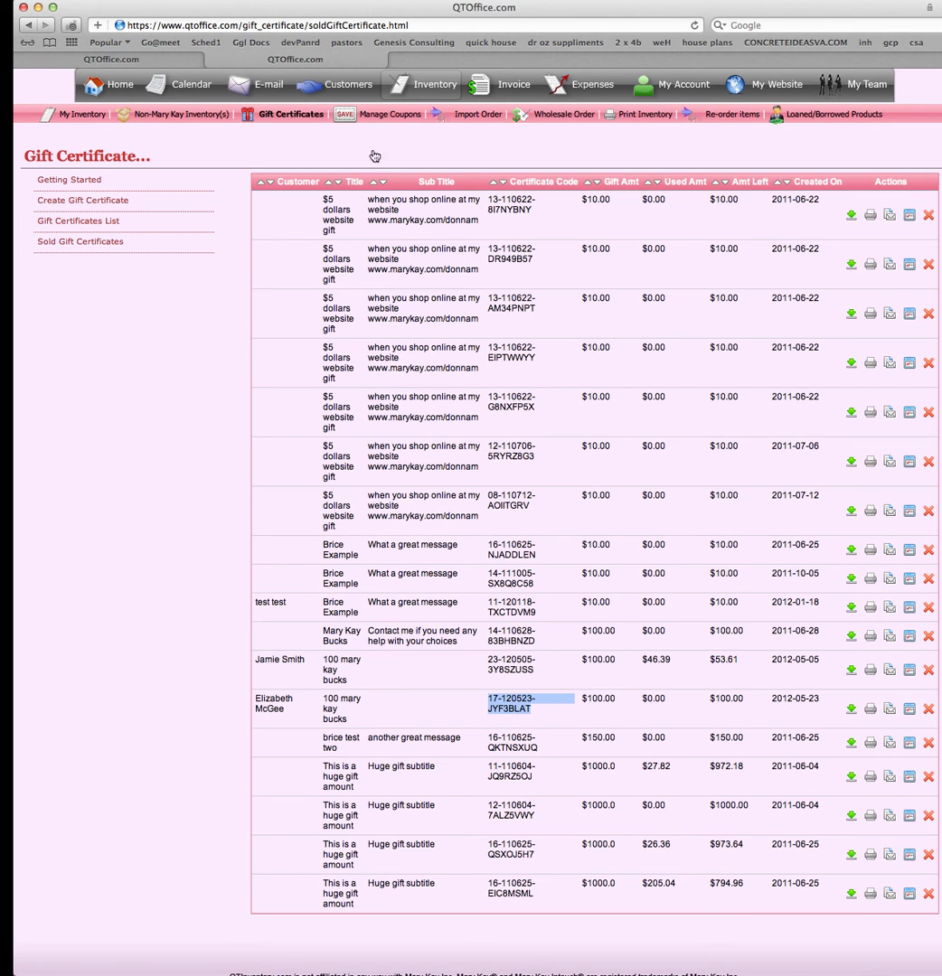
{"action": "left_click", "coordinate": [172, 59]}
Paste the copied certificate code into the Gift Code field and add it to the payment
{"action": "scroll", "coordinate": [800, 563], "scroll_direction": "down", "scroll_amount": 3}
{"action": "left_click", "coordinate": [681, 775]}
{"action": "right_click", "coordinate": [675, 775]}
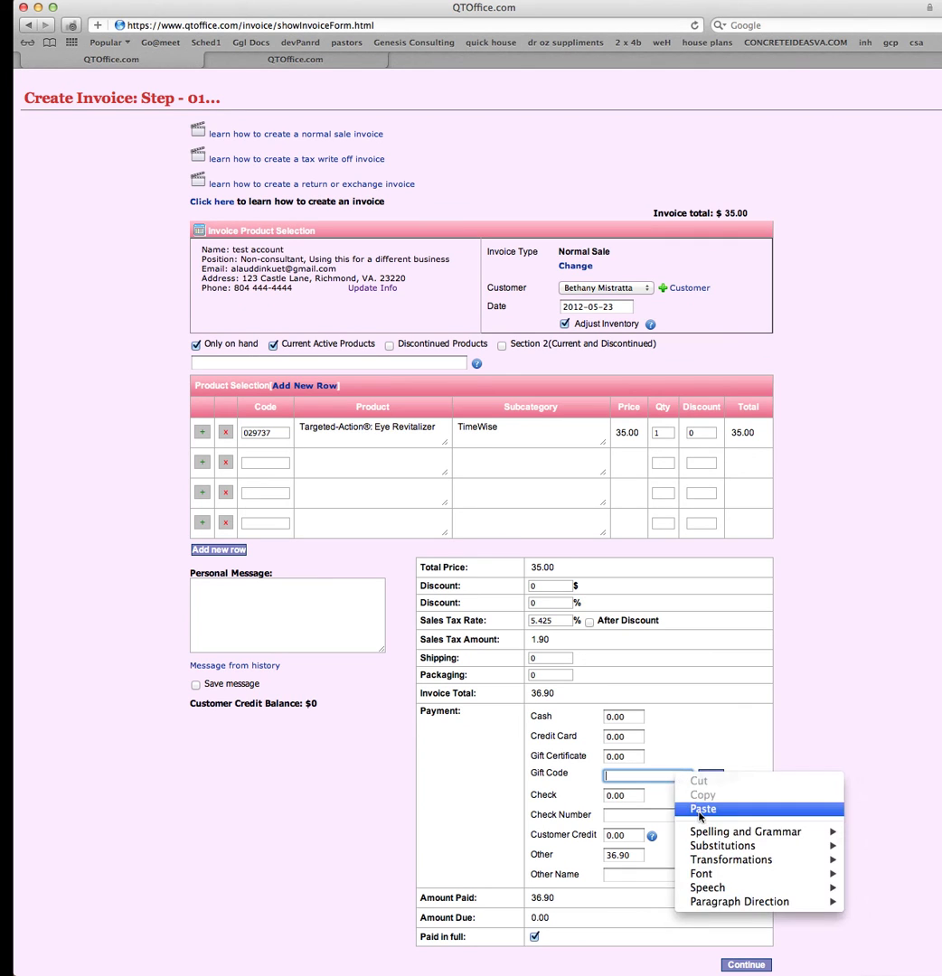
{"action": "left_click", "coordinate": [663, 808]}
{"action": "left_click", "coordinate": [712, 777]}
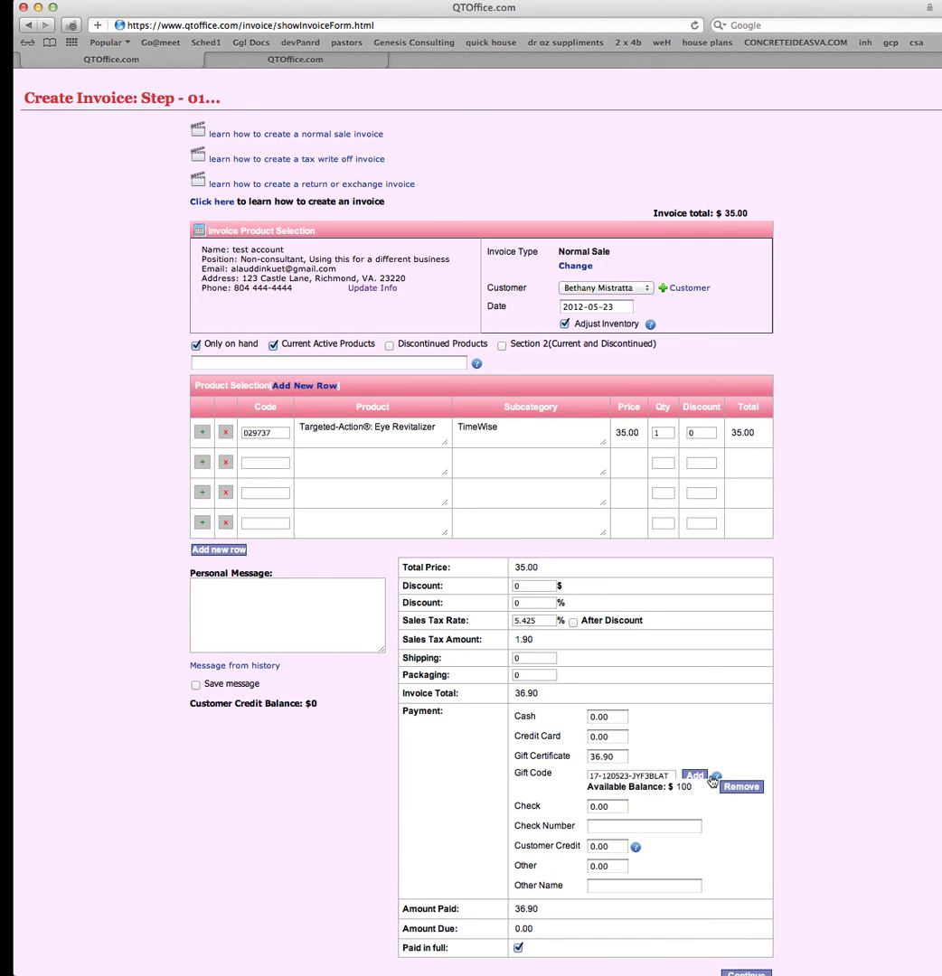
Submit the $36.90 invoice now paid by the gift certificate
{"action": "scroll", "coordinate": [698, 631], "scroll_direction": "down", "scroll_amount": 3}
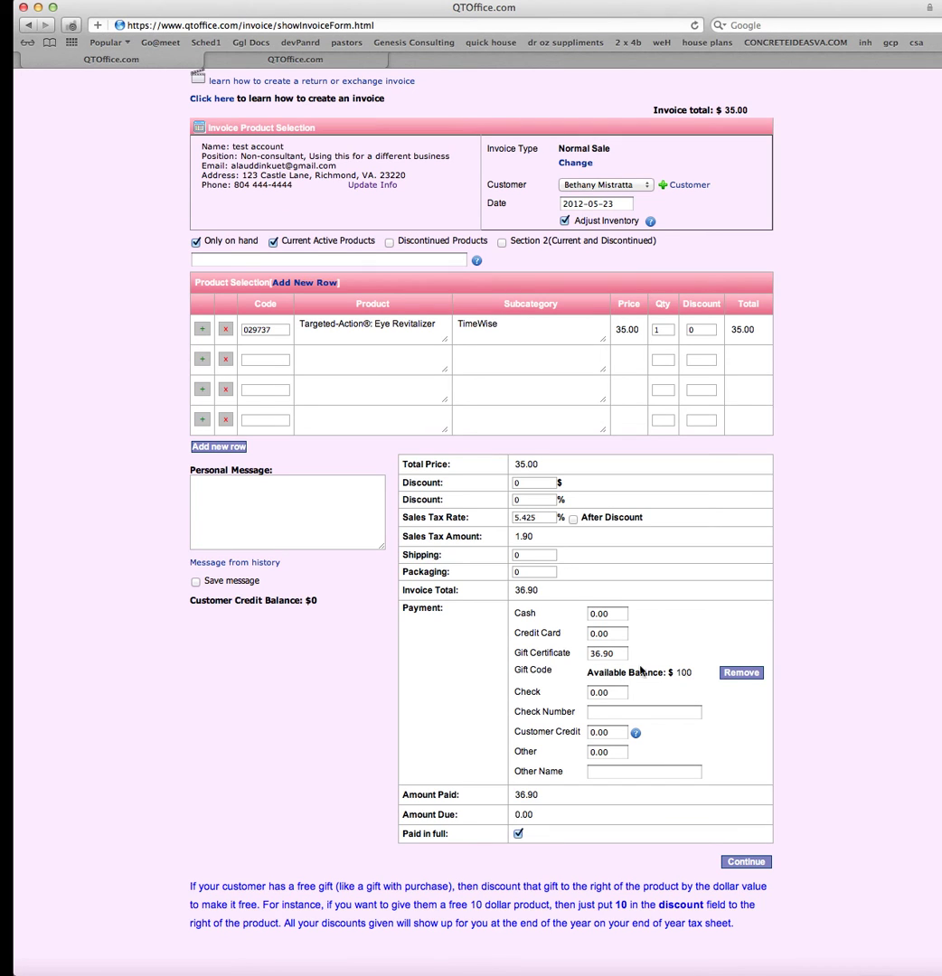
{"action": "scroll", "coordinate": [622, 629], "scroll_direction": "down", "scroll_amount": 1}
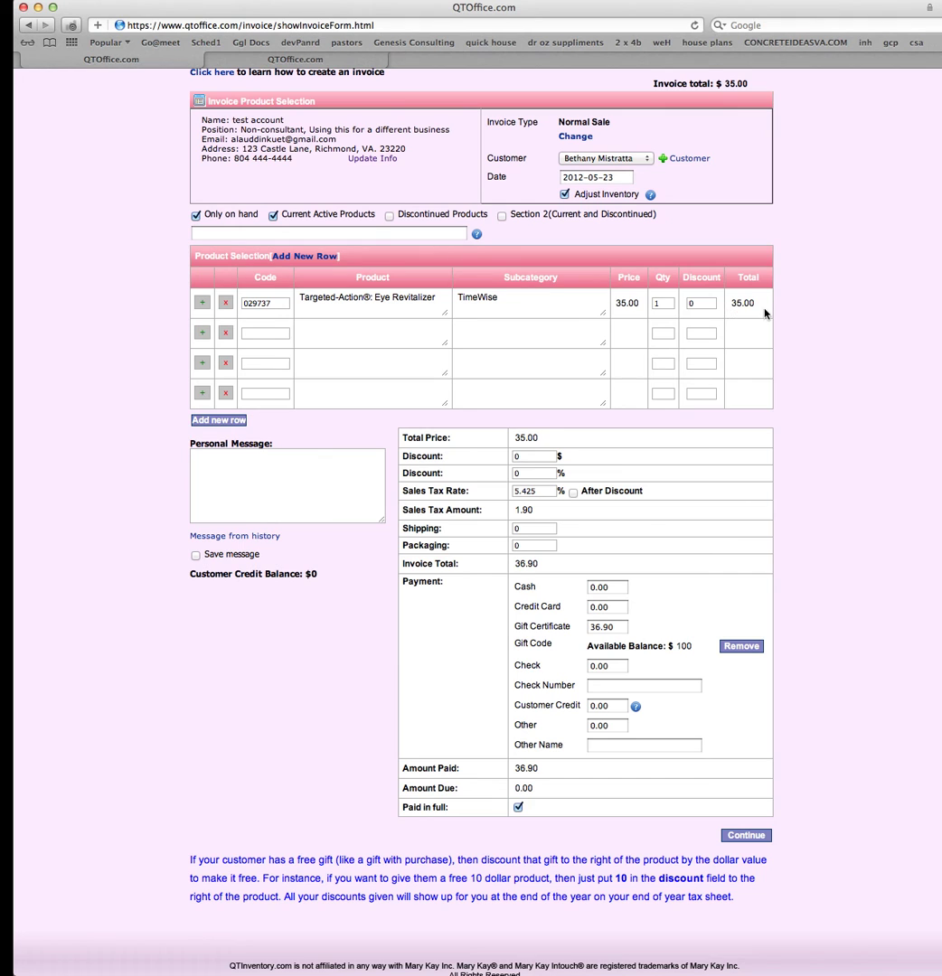
{"action": "scroll", "coordinate": [720, 499], "scroll_direction": "down", "scroll_amount": 1}
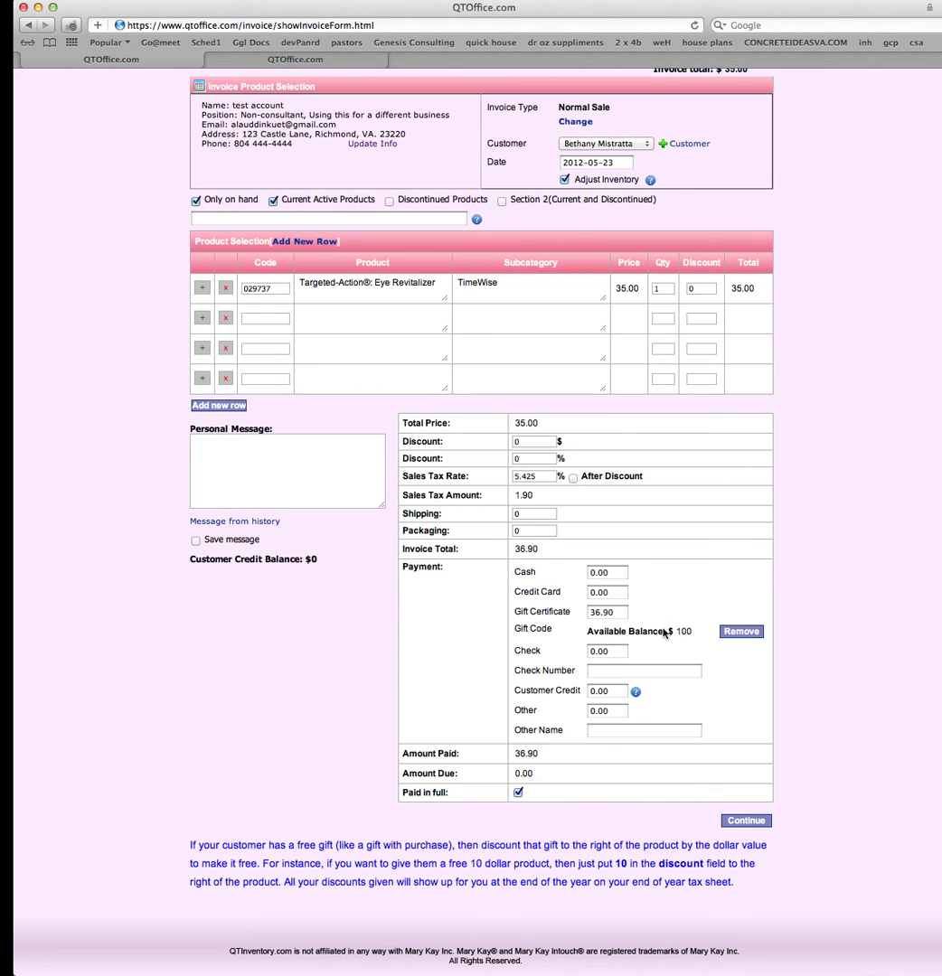
{"action": "left_click", "coordinate": [734, 822]}
Continue and confirm the $36.90 gift-certificate invoice, then go to My Inventory
{"action": "left_click", "coordinate": [729, 824]}
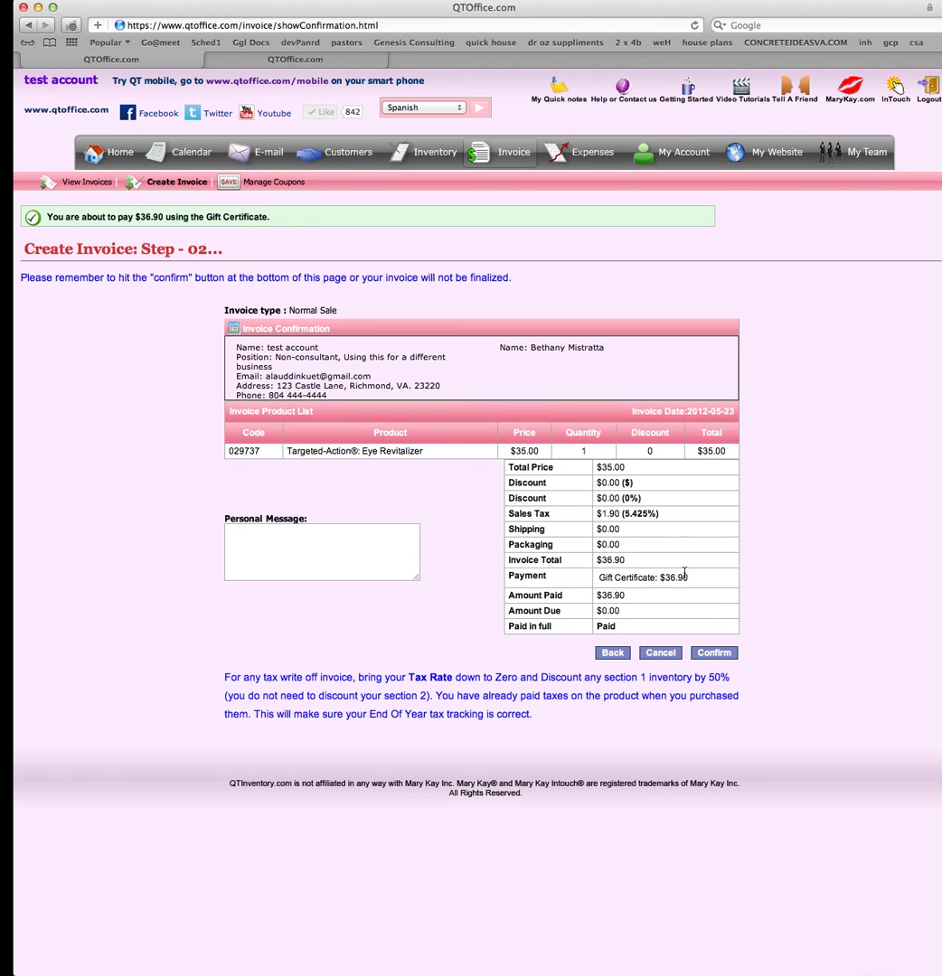
{"action": "left_click", "coordinate": [714, 656]}
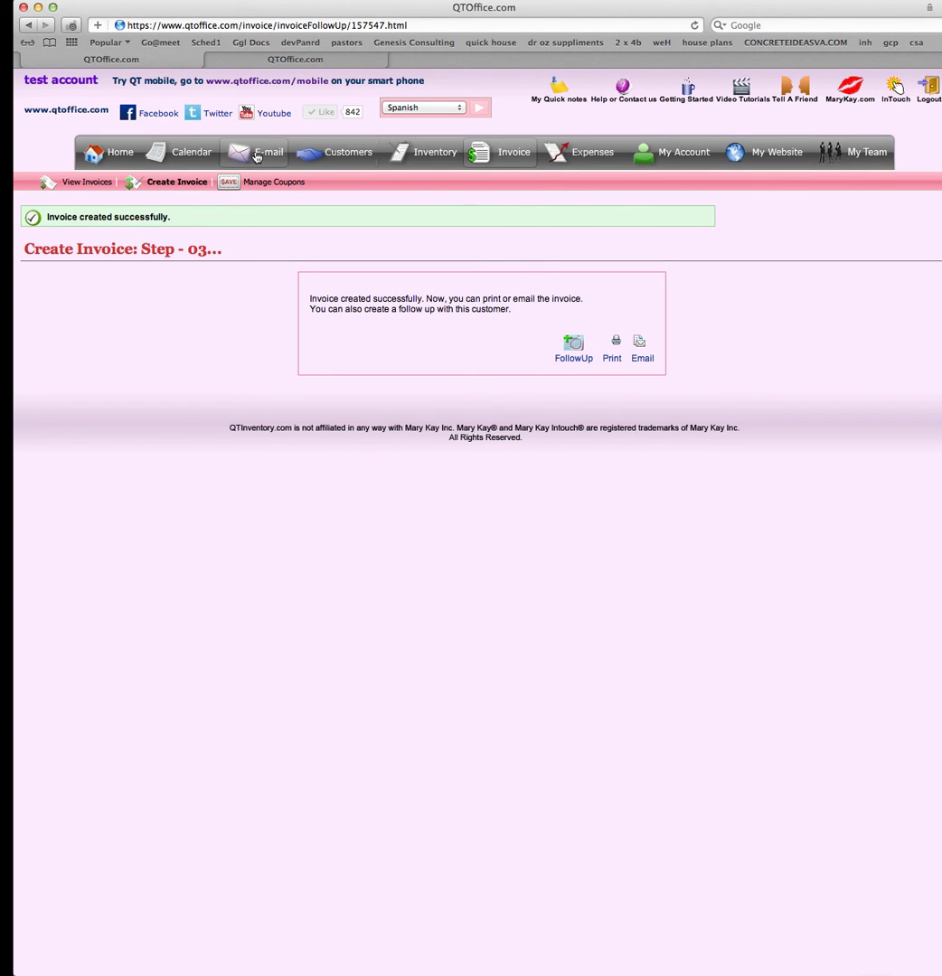
{"action": "left_click", "coordinate": [411, 161]}
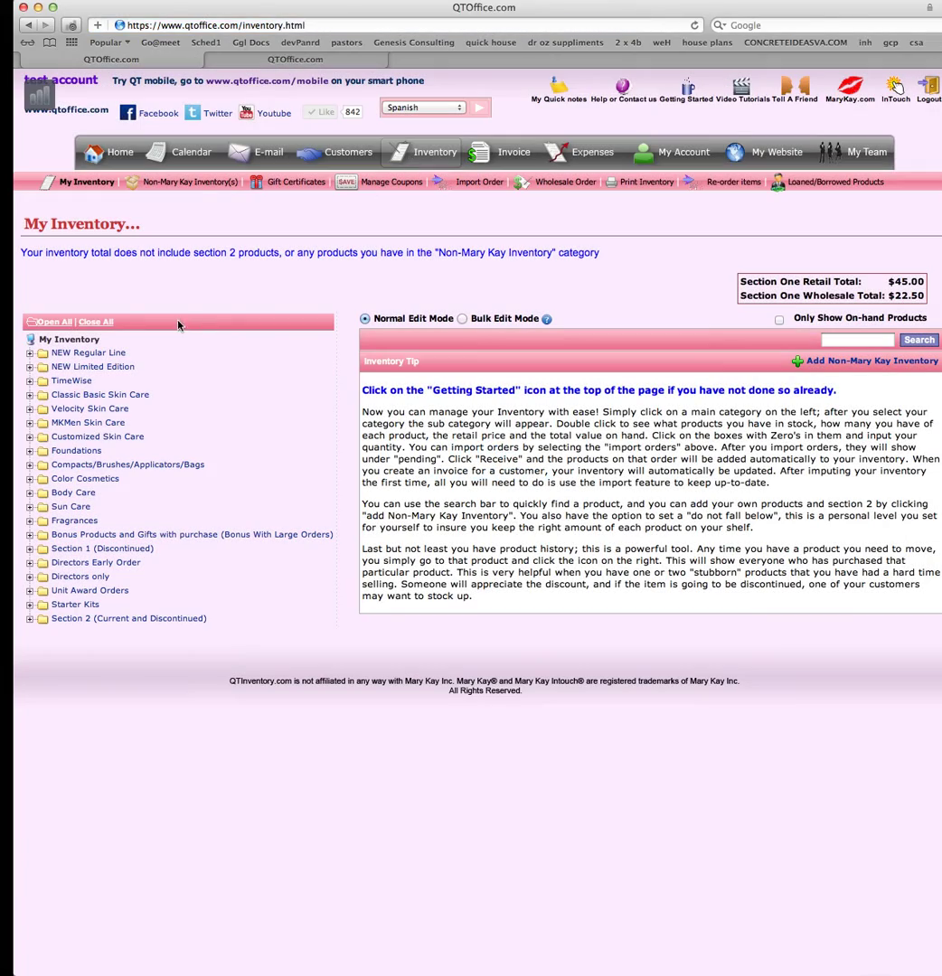
Check the 2012-05-23 certificate's usage history shows $36.90 used and $63.10 left, then open Invoices
{"action": "left_click", "coordinate": [293, 181]}
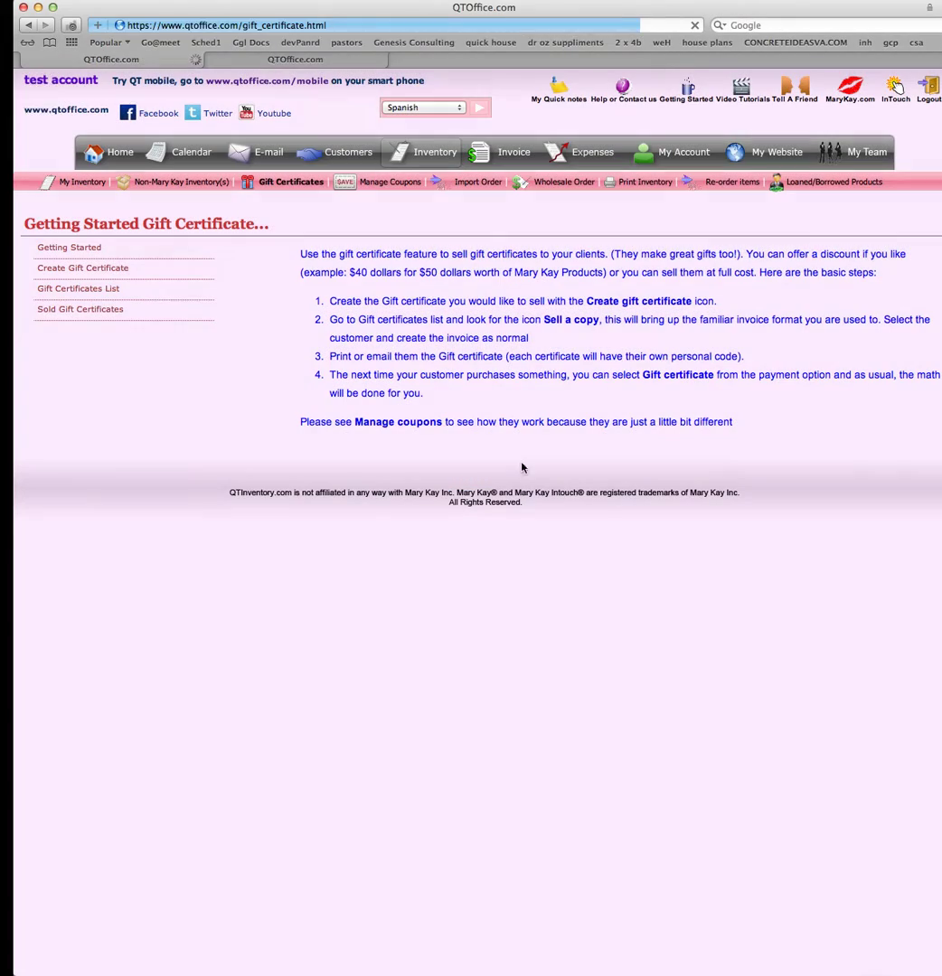
{"action": "left_click", "coordinate": [81, 312]}
{"action": "scroll", "coordinate": [418, 364], "scroll_direction": "down", "scroll_amount": 2}
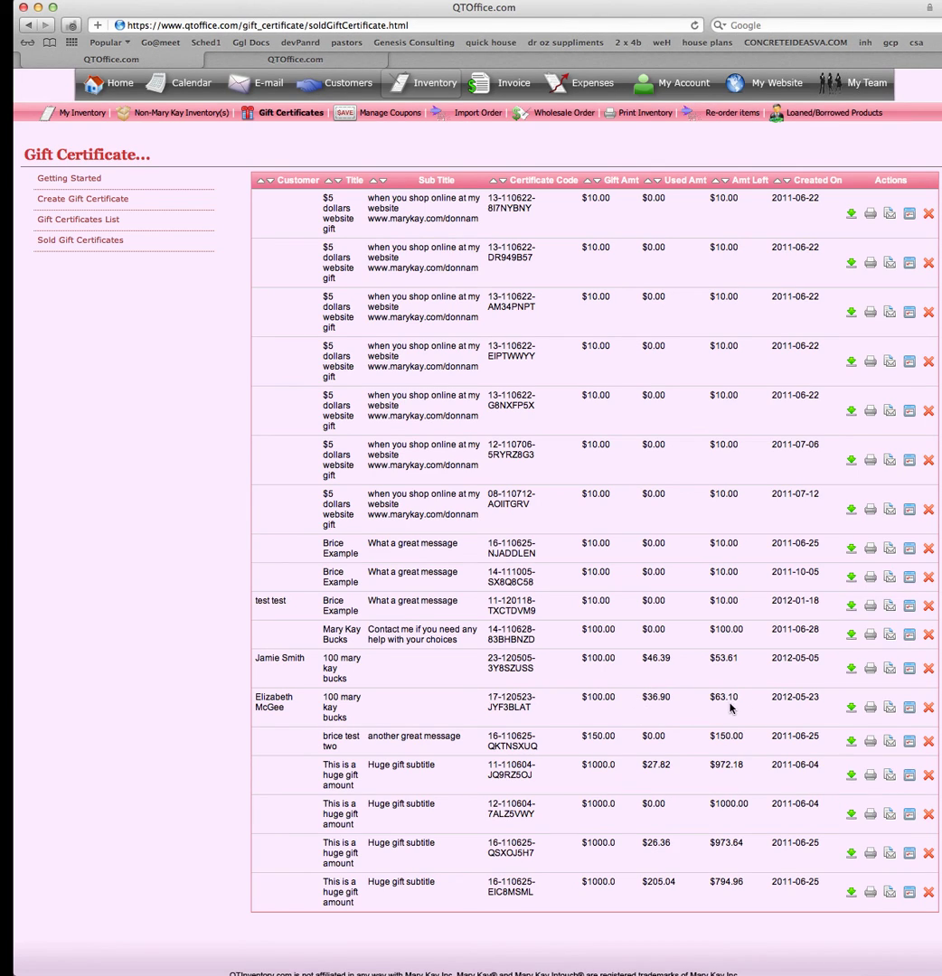
{"action": "left_click", "coordinate": [910, 708]}
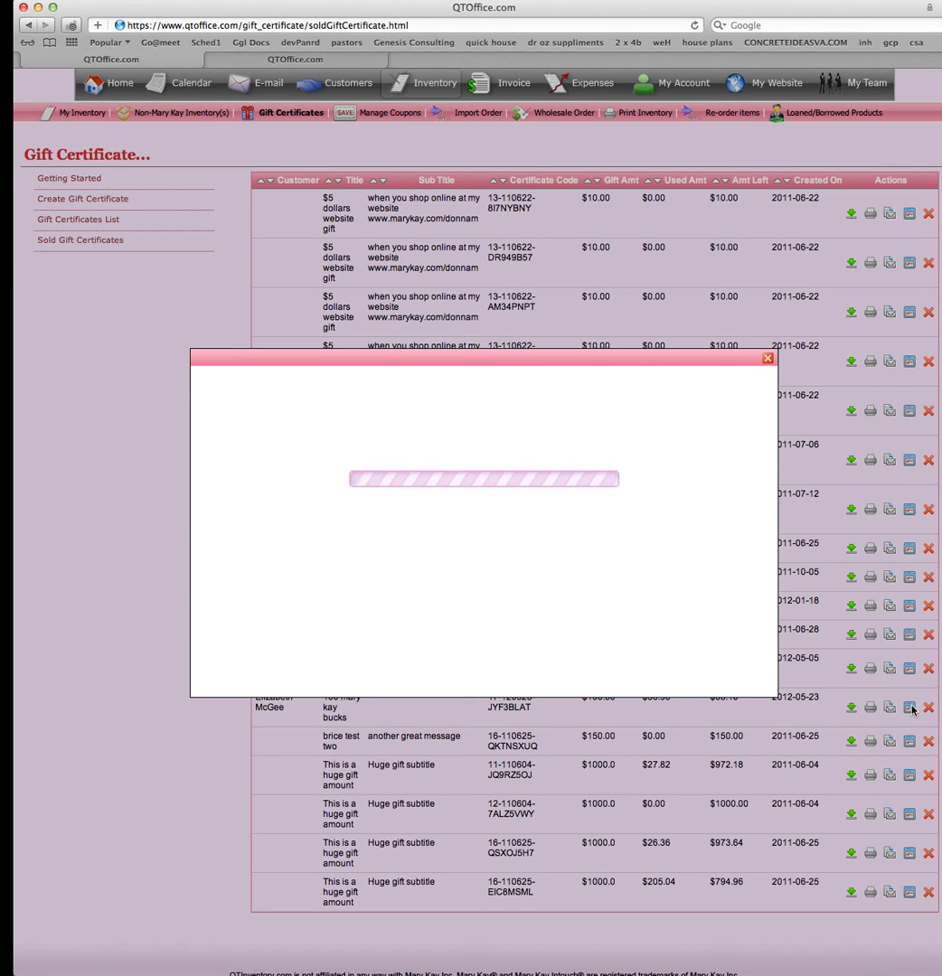
{"action": "left_click", "coordinate": [768, 360]}
{"action": "scroll", "coordinate": [439, 145], "scroll_direction": "up", "scroll_amount": 2}
{"action": "scroll", "coordinate": [438, 147], "scroll_direction": "down", "scroll_amount": 1}
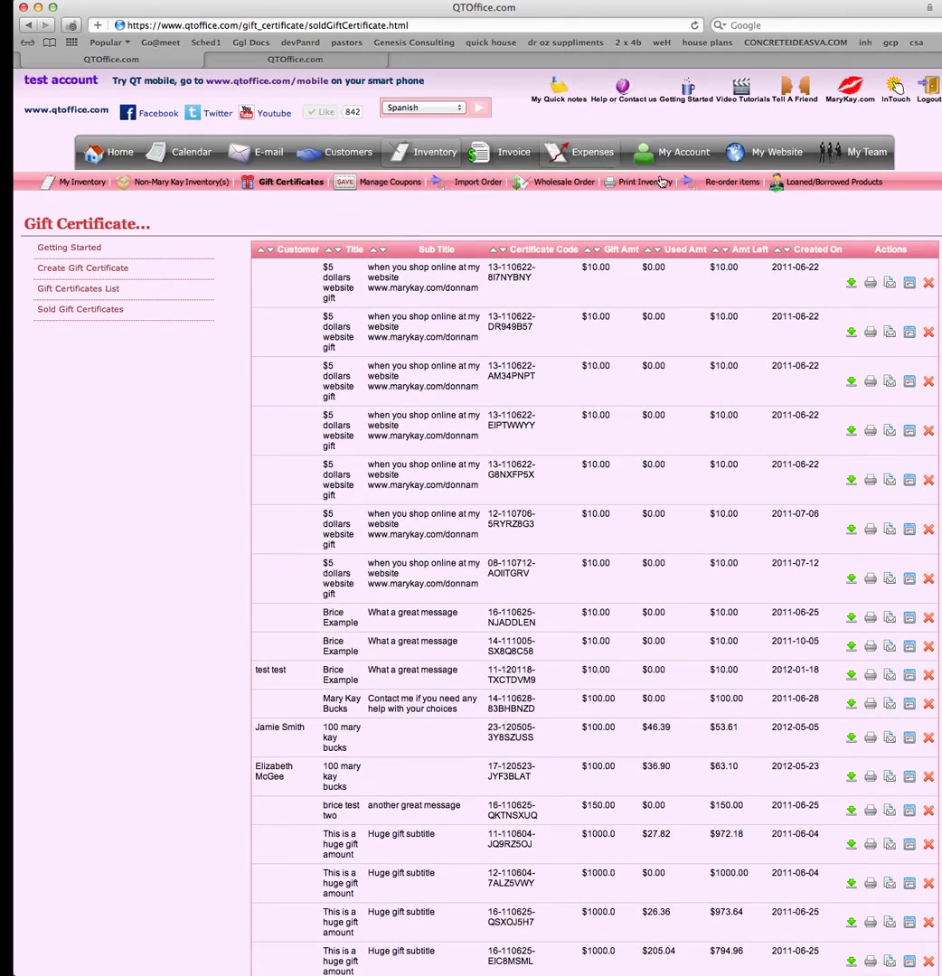
{"action": "left_click", "coordinate": [501, 151]}
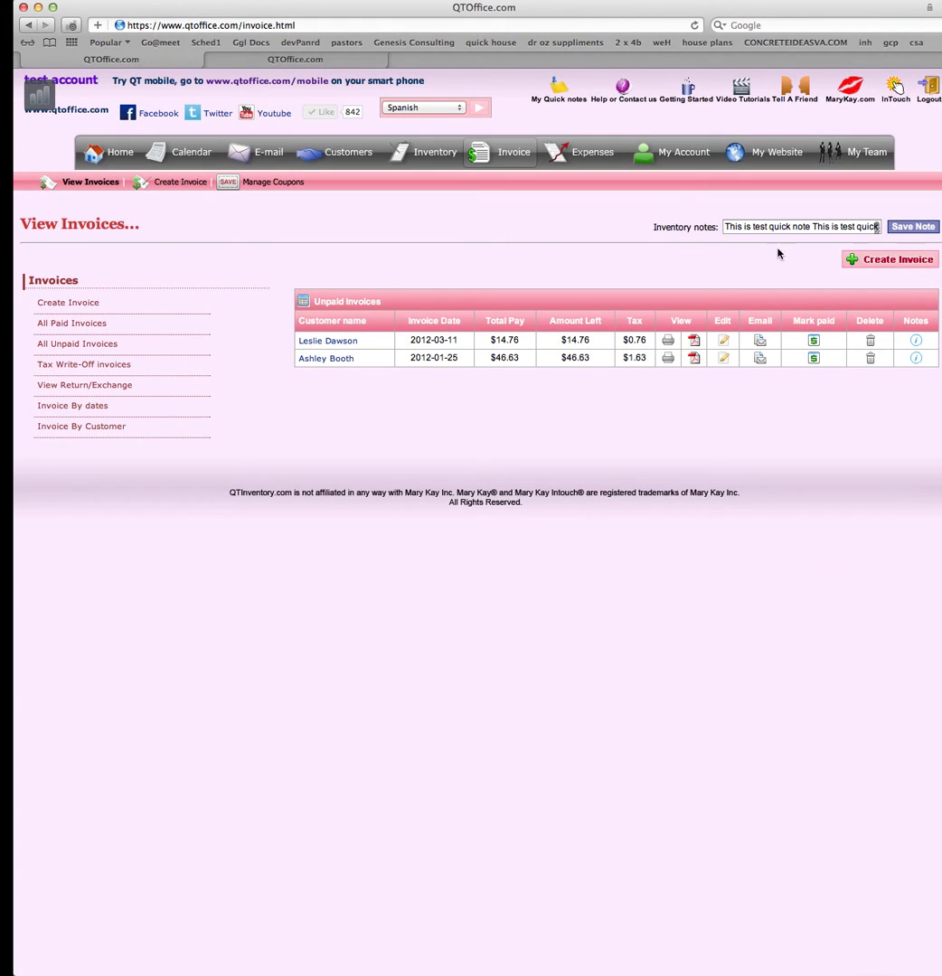
Start a blank invoice to point out its Discount $ field, then go to My Expenses
{"action": "left_click", "coordinate": [898, 260]}
{"action": "scroll", "coordinate": [748, 332], "scroll_direction": "down", "scroll_amount": 5}
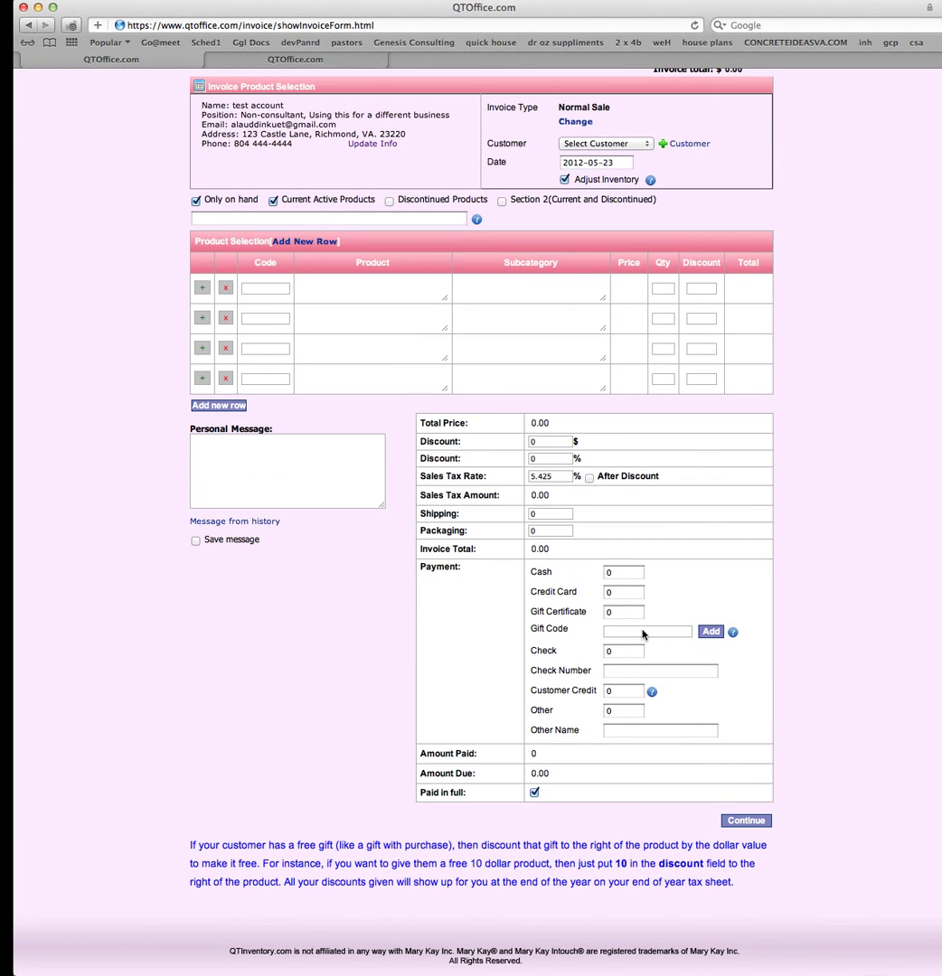
{"action": "scroll", "coordinate": [668, 579], "scroll_direction": "up", "scroll_amount": 1}
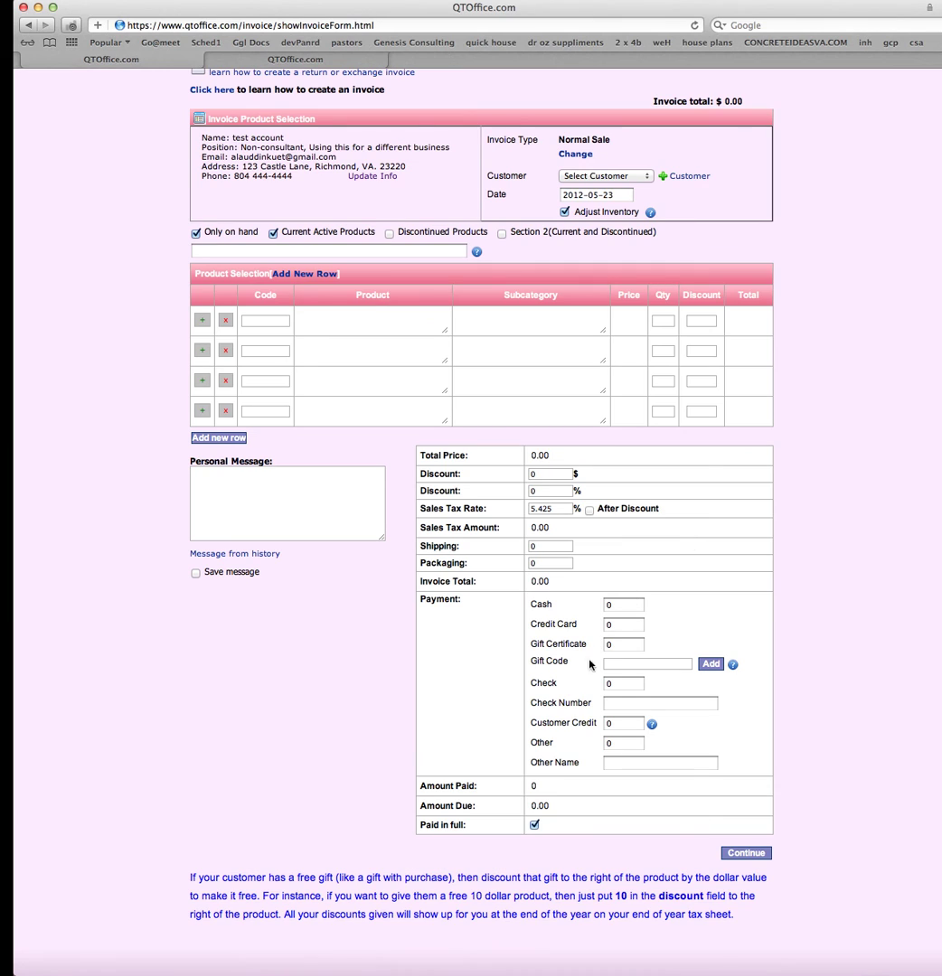
{"action": "mouse_move", "coordinate": [733, 667]}
{"action": "left_click", "coordinate": [551, 475]}
{"action": "scroll", "coordinate": [720, 466], "scroll_direction": "up", "scroll_amount": 3}
{"action": "scroll", "coordinate": [776, 460], "scroll_direction": "down", "scroll_amount": 4}
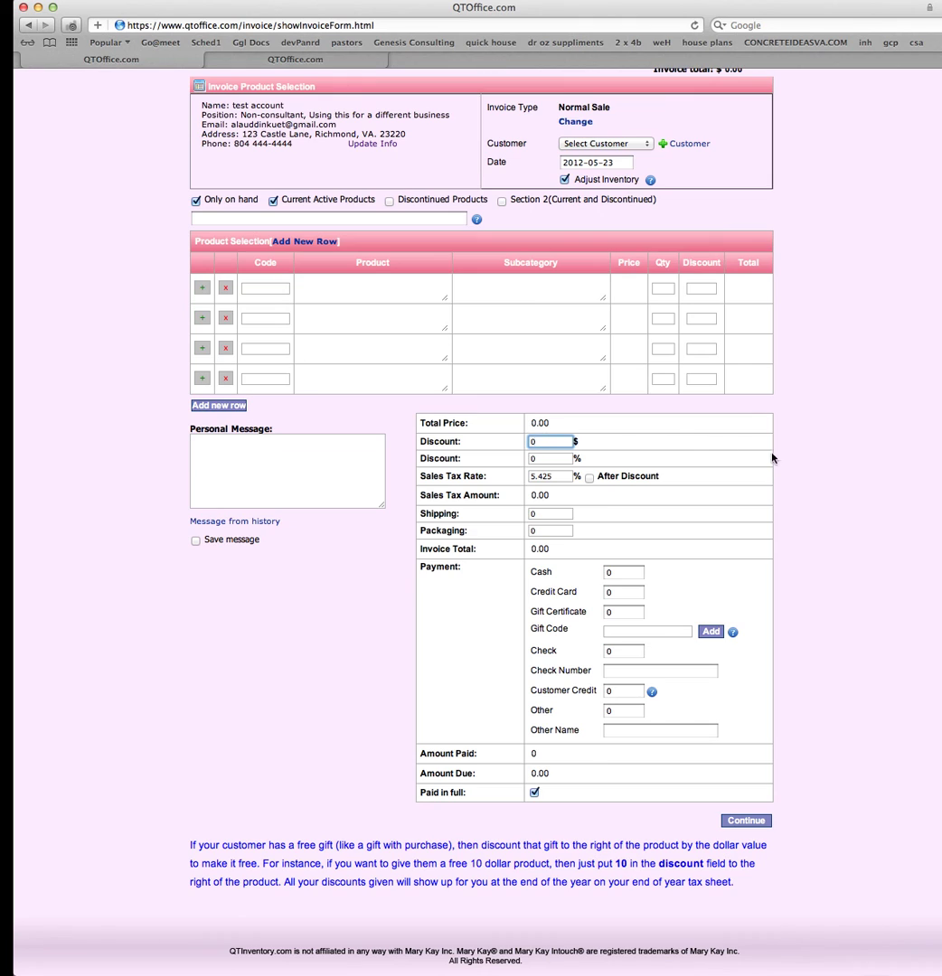
{"action": "scroll", "coordinate": [680, 423], "scroll_direction": "up", "scroll_amount": 6}
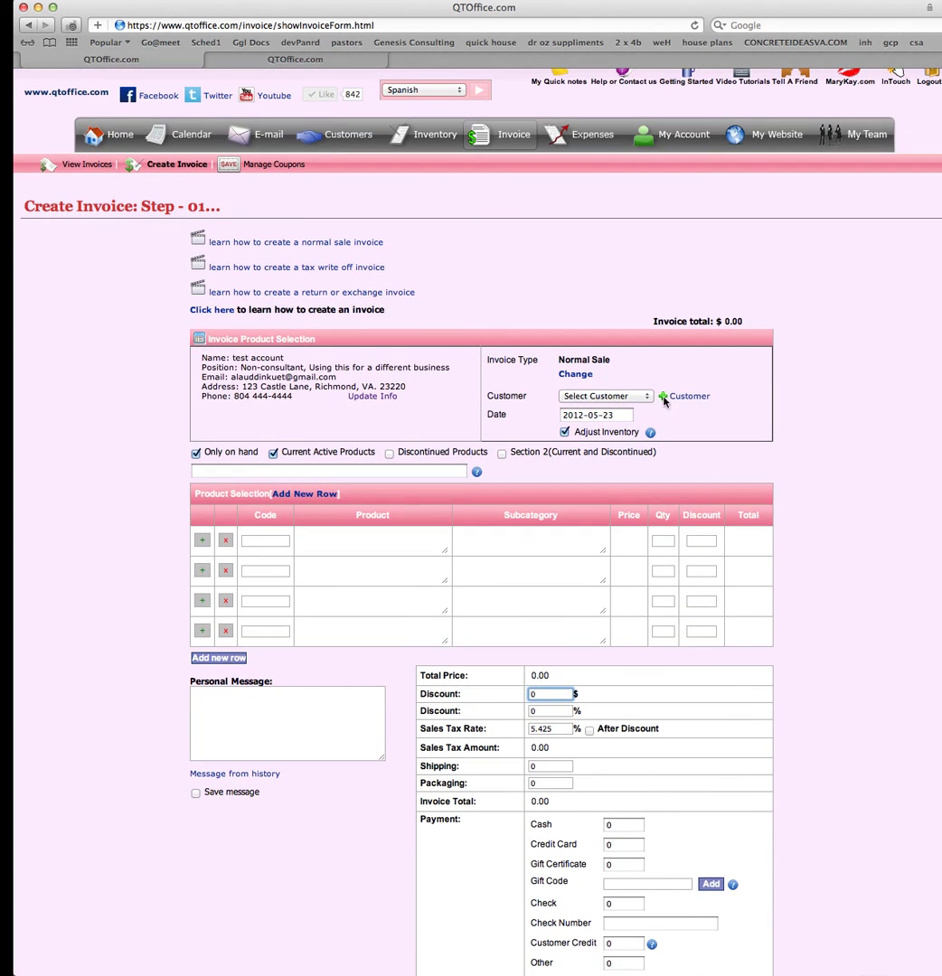
{"action": "left_click", "coordinate": [583, 123]}
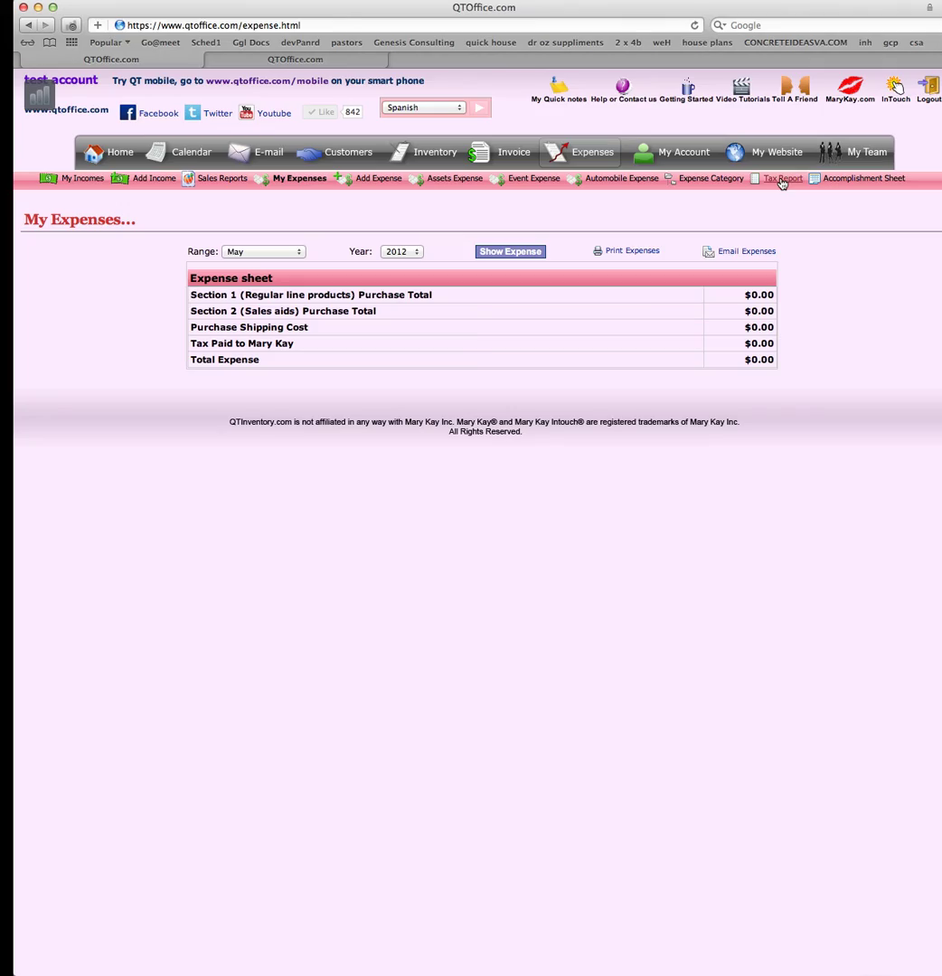
Open the 2012 year end tax report and highlight Total Discounts Given of $16.00
{"action": "left_click", "coordinate": [780, 180]}
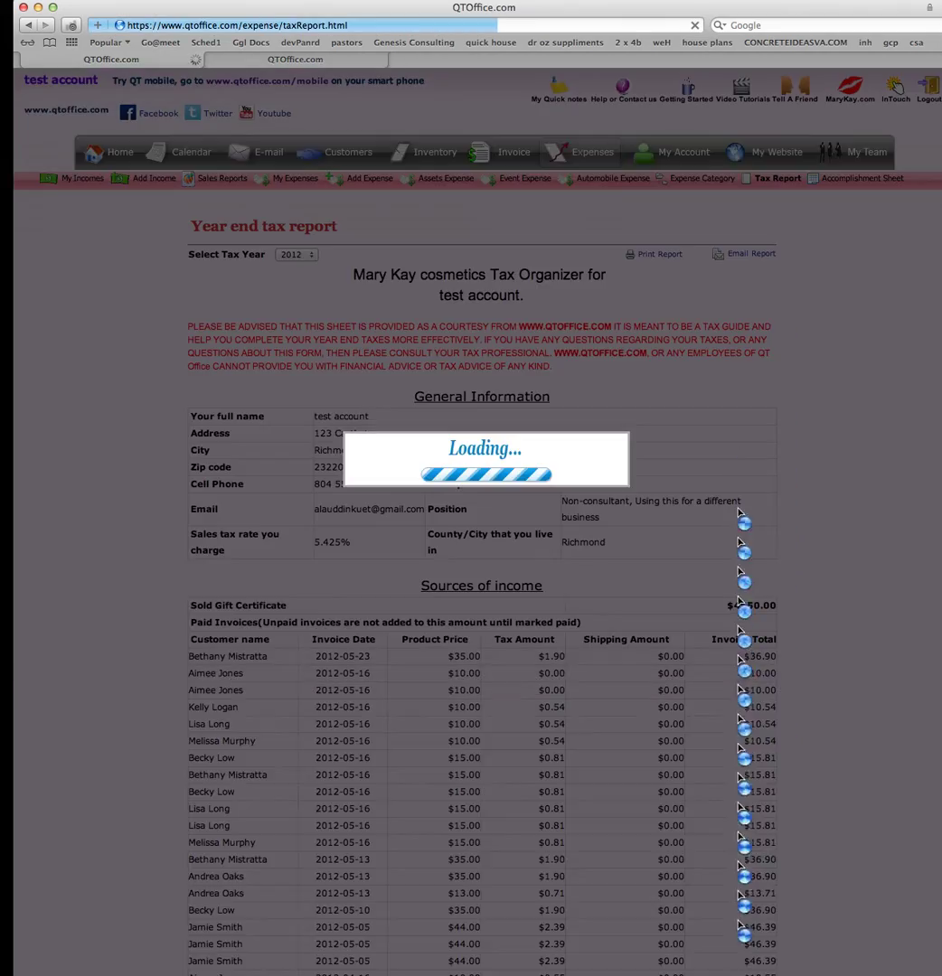
{"action": "scroll", "coordinate": [818, 381], "scroll_direction": "down", "scroll_amount": 20}
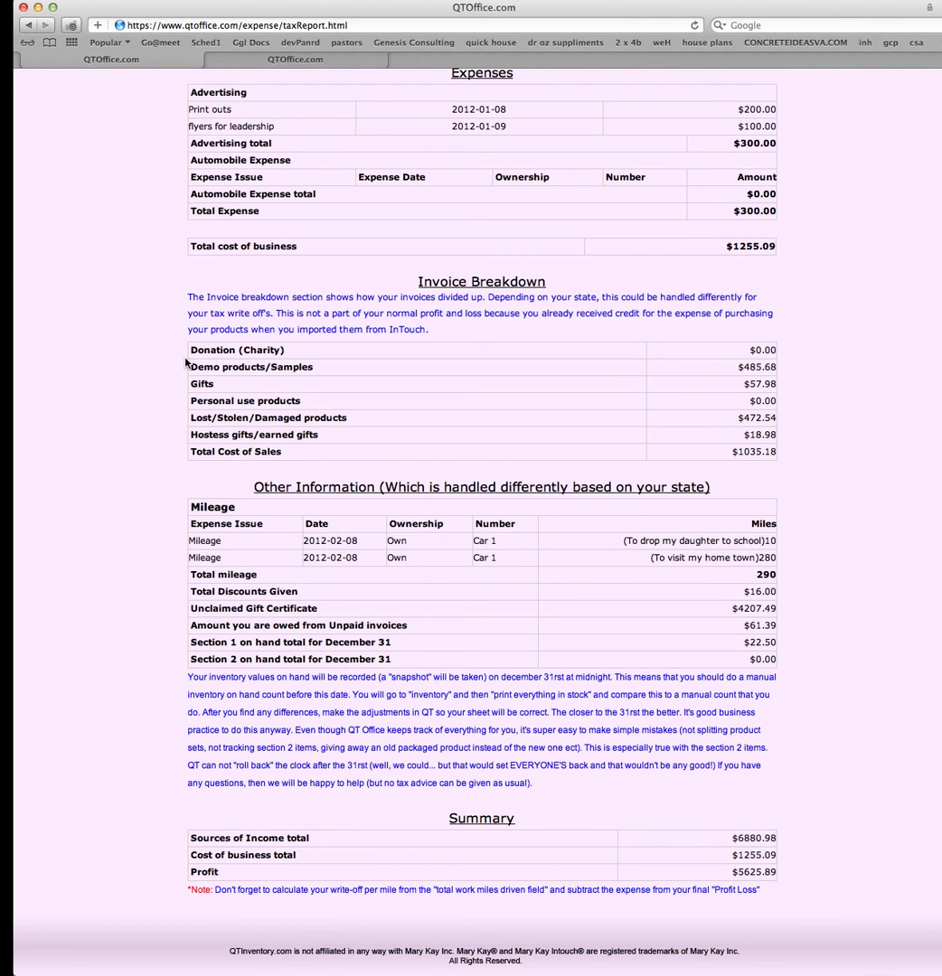
{"action": "left_click_drag", "start_coordinate": [193, 591], "coordinate": [764, 599]}
{"action": "scroll", "coordinate": [829, 507], "scroll_direction": "up", "scroll_amount": 15}
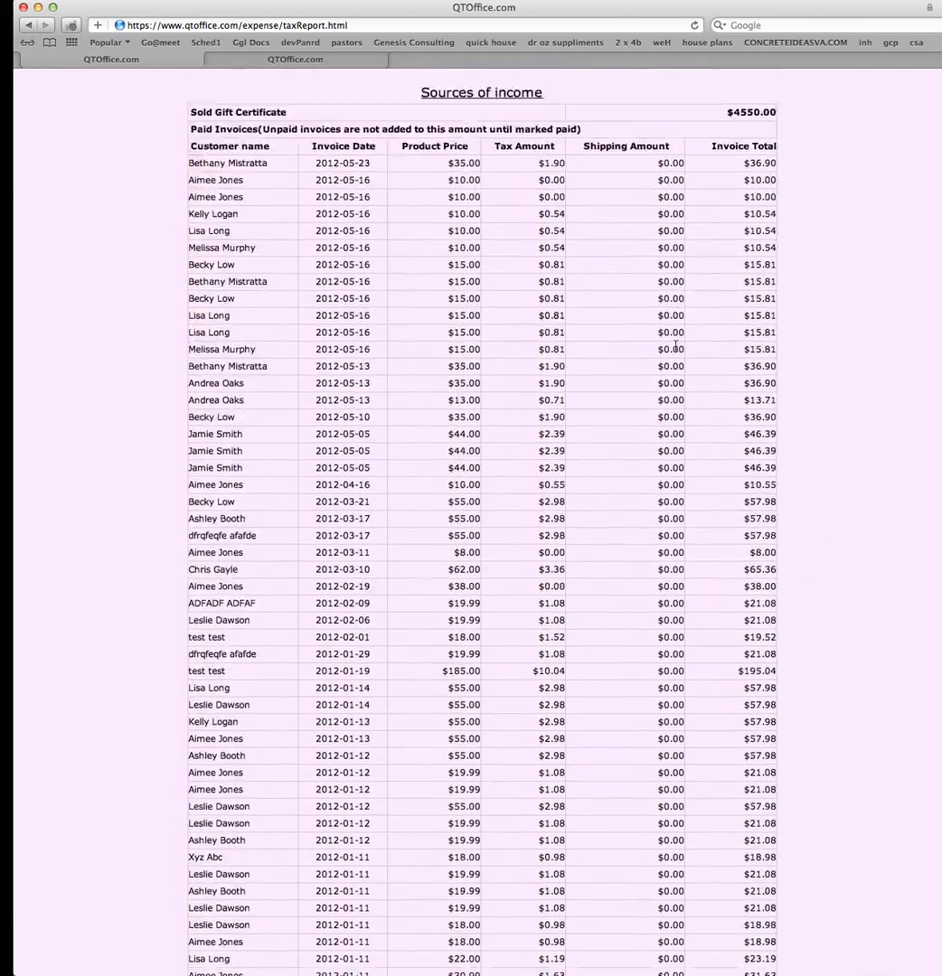
{"action": "scroll", "coordinate": [676, 344], "scroll_direction": "up", "scroll_amount": 5}
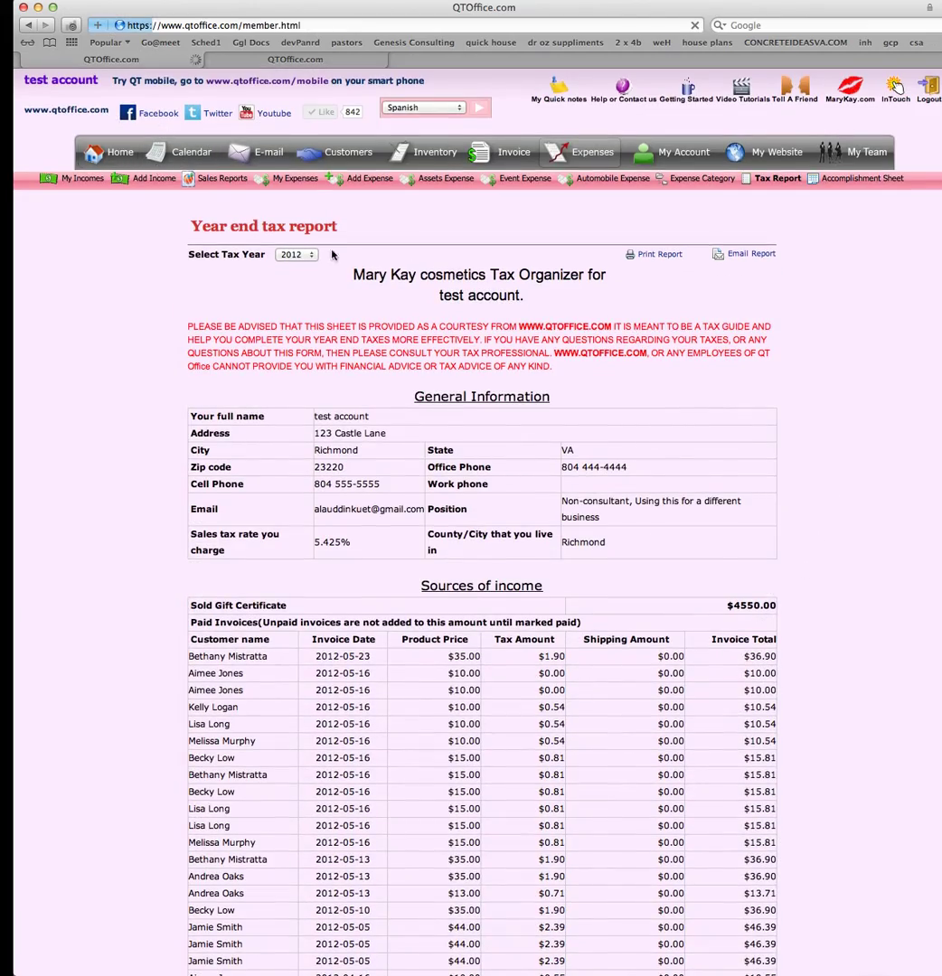